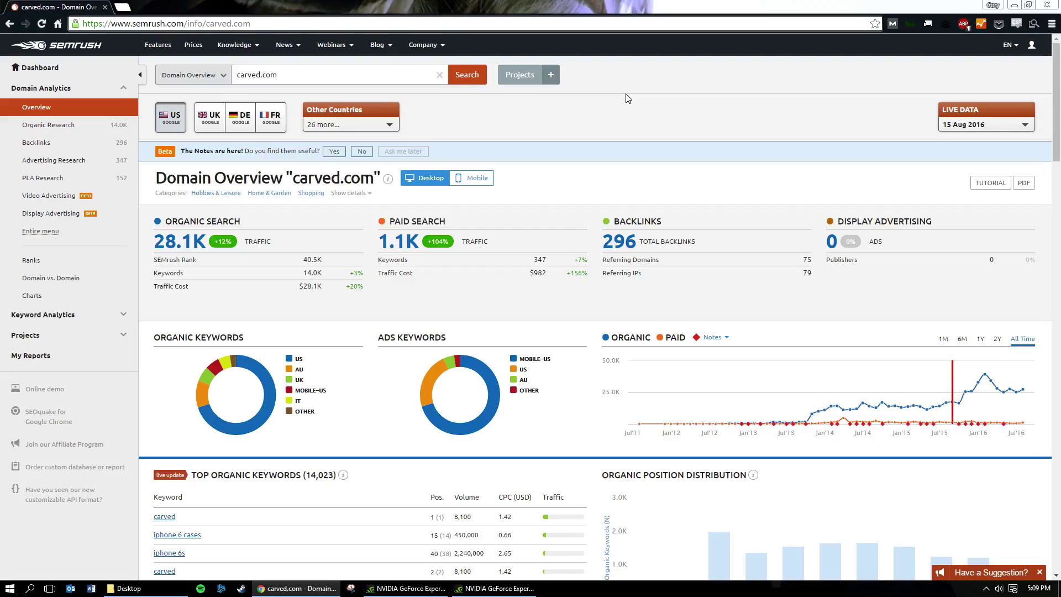
Load carved.com in a new Chrome tab
click(287, 78)
click(539, 123)
click(124, 6)
text(carved.)
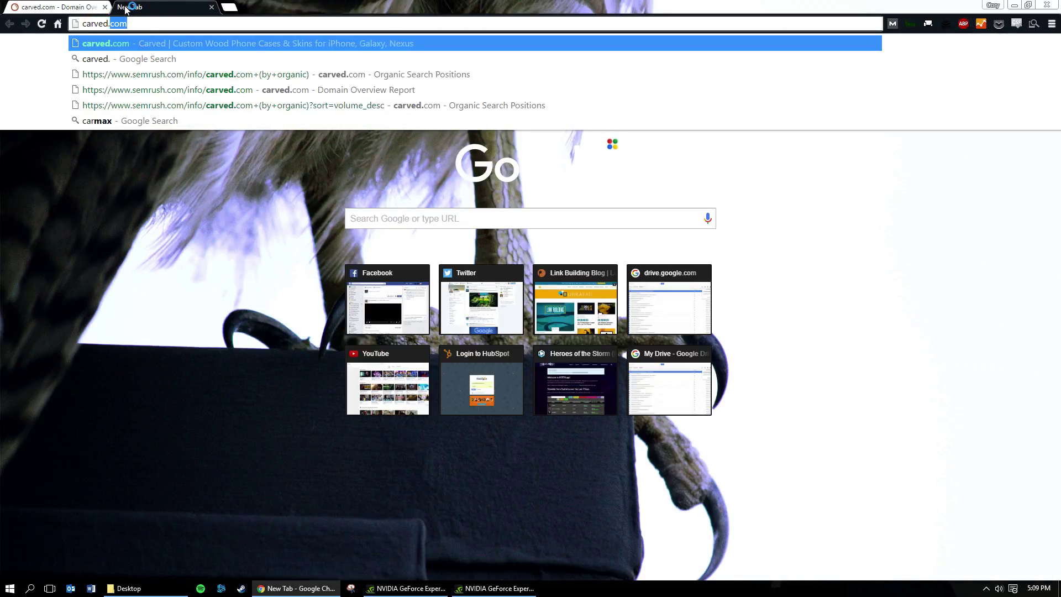
key(Return)
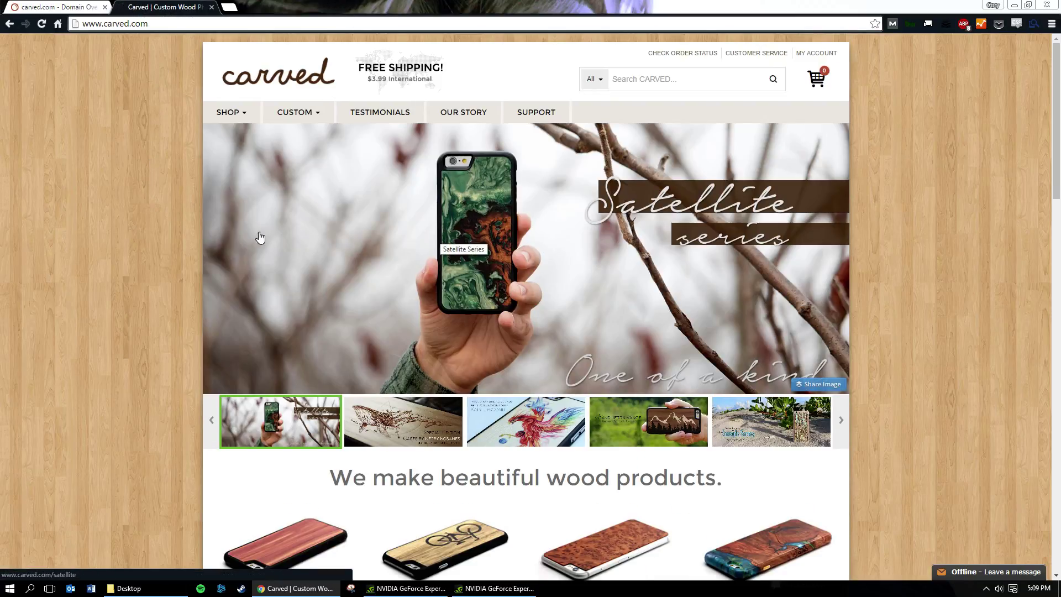
Browse the carved.com homepage's wood phone cases, then return to the SEMrush tab
scroll(260, 237, down, 3)
scroll(209, 269, up, 3)
scroll(690, 254, down, 4)
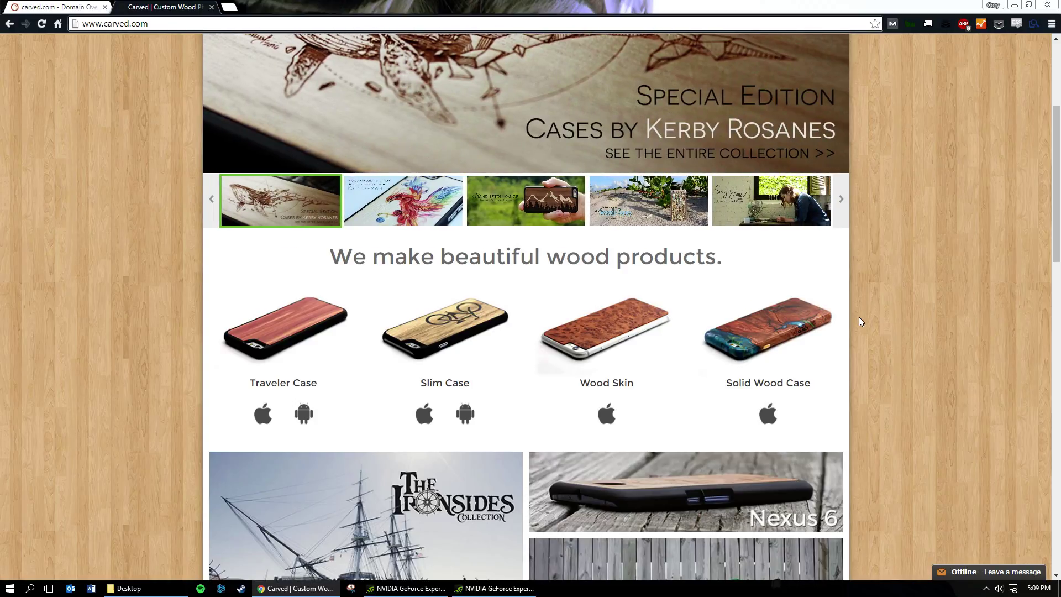
scroll(886, 328, up, 4)
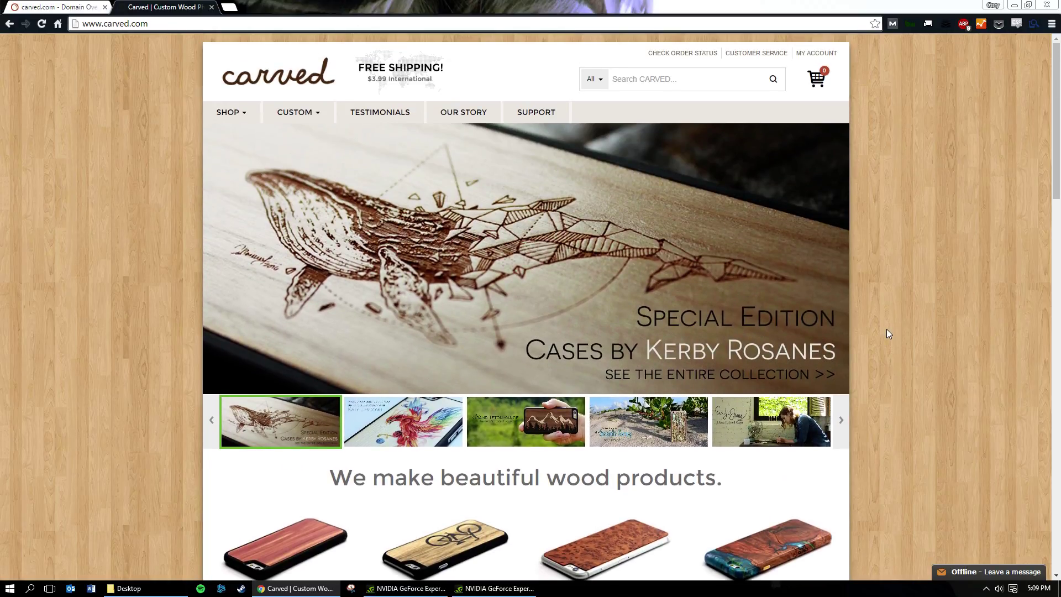
scroll(874, 322, down, 2)
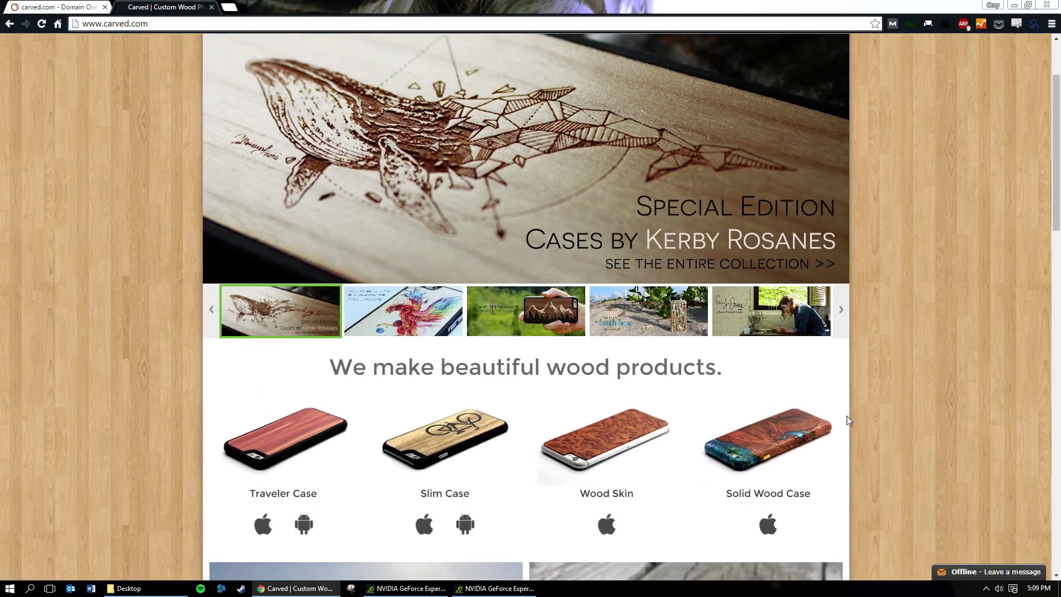
scroll(922, 401, up, 2)
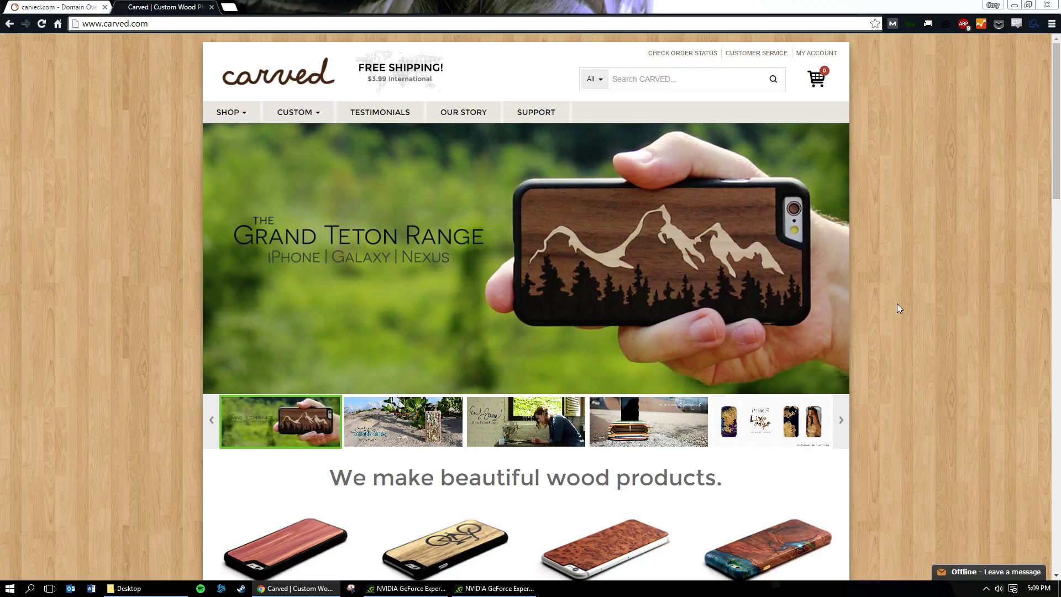
scroll(896, 294, down, 2)
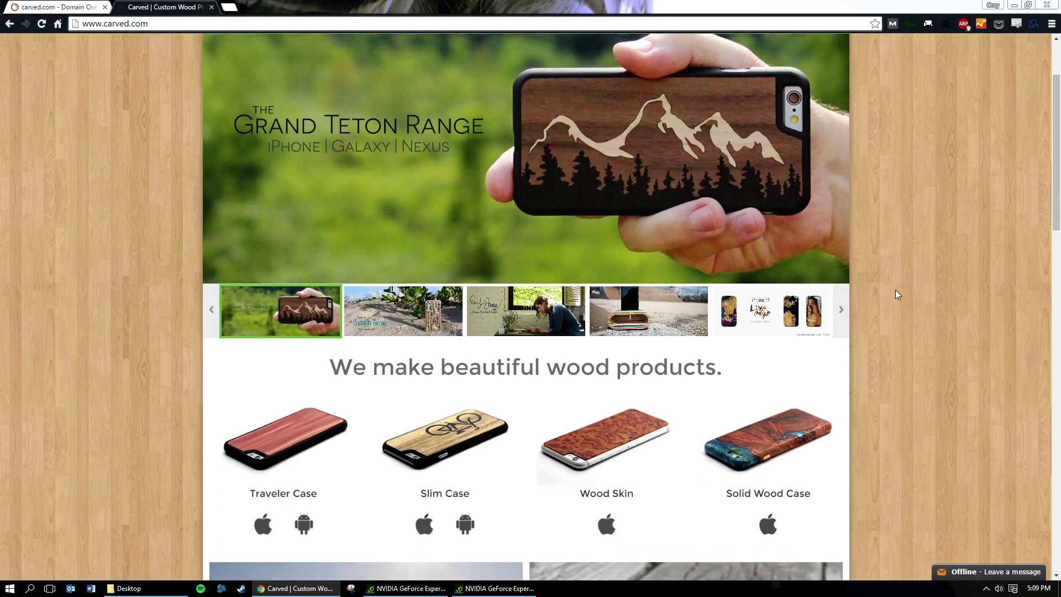
click(55, 7)
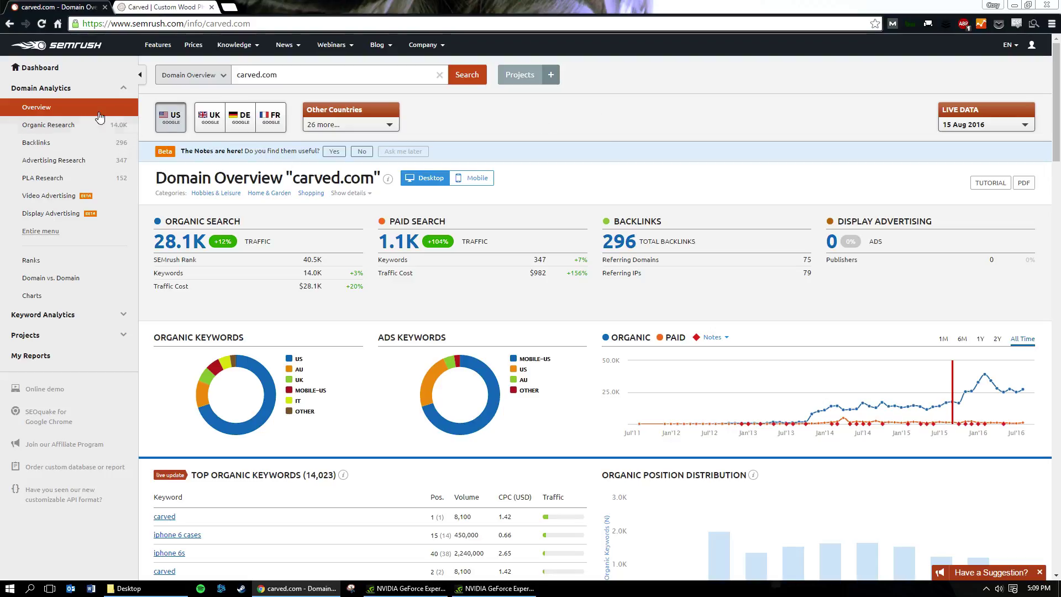
Open the full organic keyword positions report from the Top Organic Keywords link
mouse_move(255, 428)
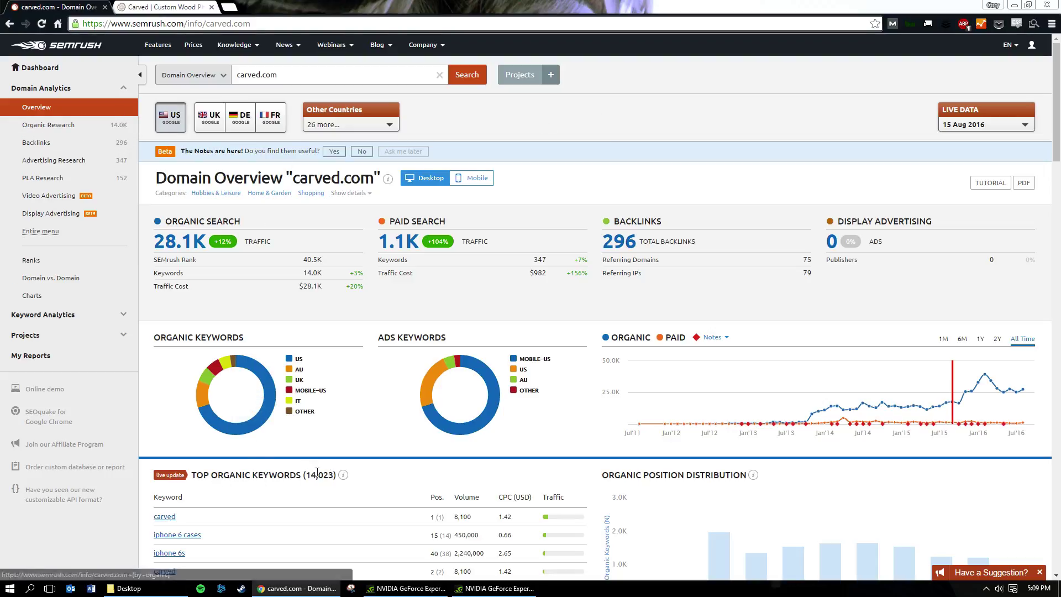
click(268, 478)
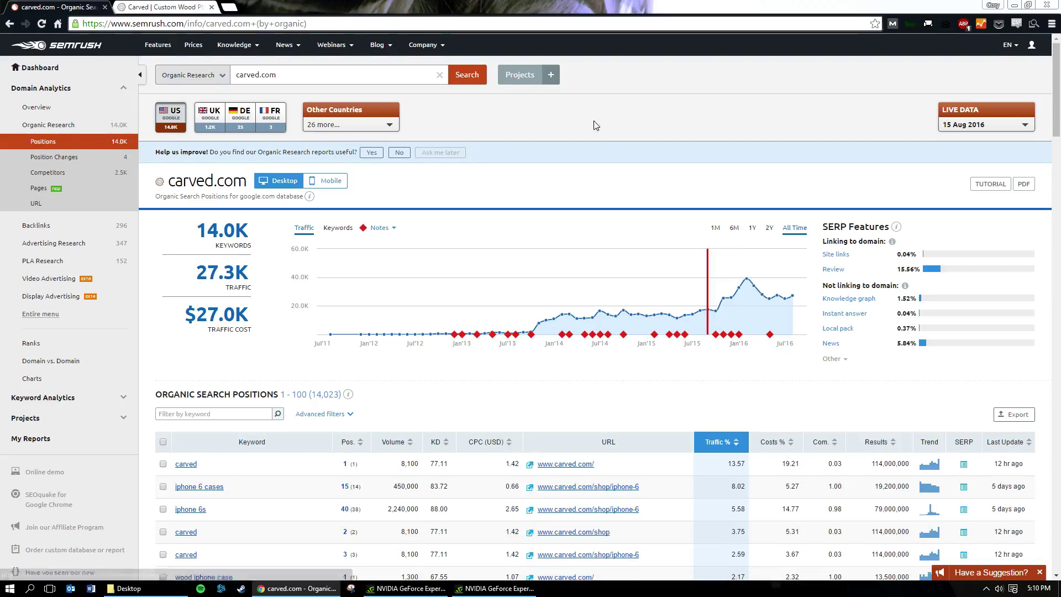
Scroll down to carved.com's organic search positions table of 14,023 keywords
scroll(597, 126, down, 1)
scroll(611, 132, down, 4)
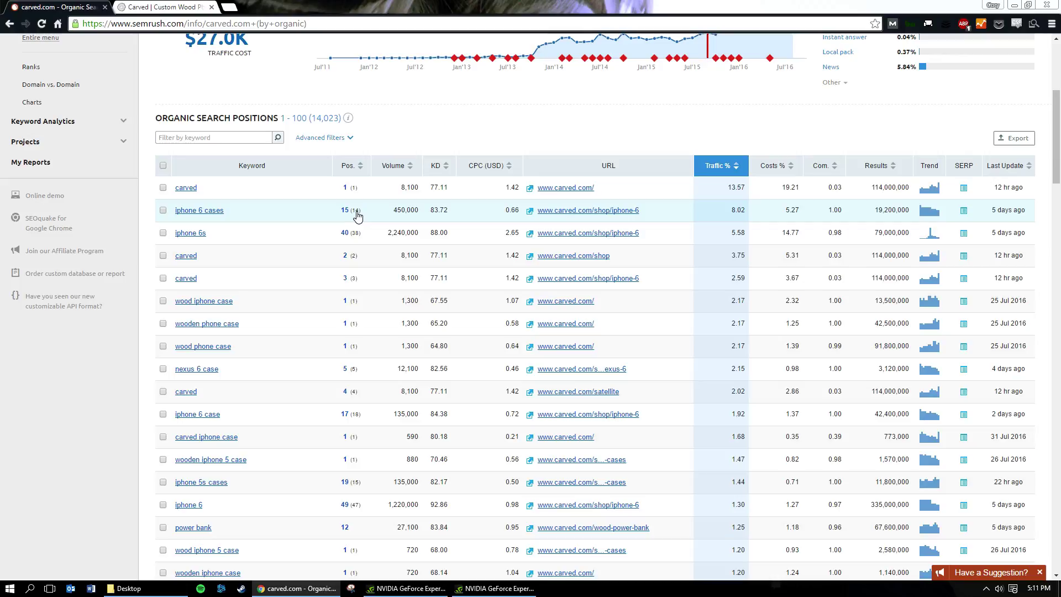
drag(389, 213, 418, 209)
click(417, 220)
click(416, 226)
scroll(412, 227, up, 5)
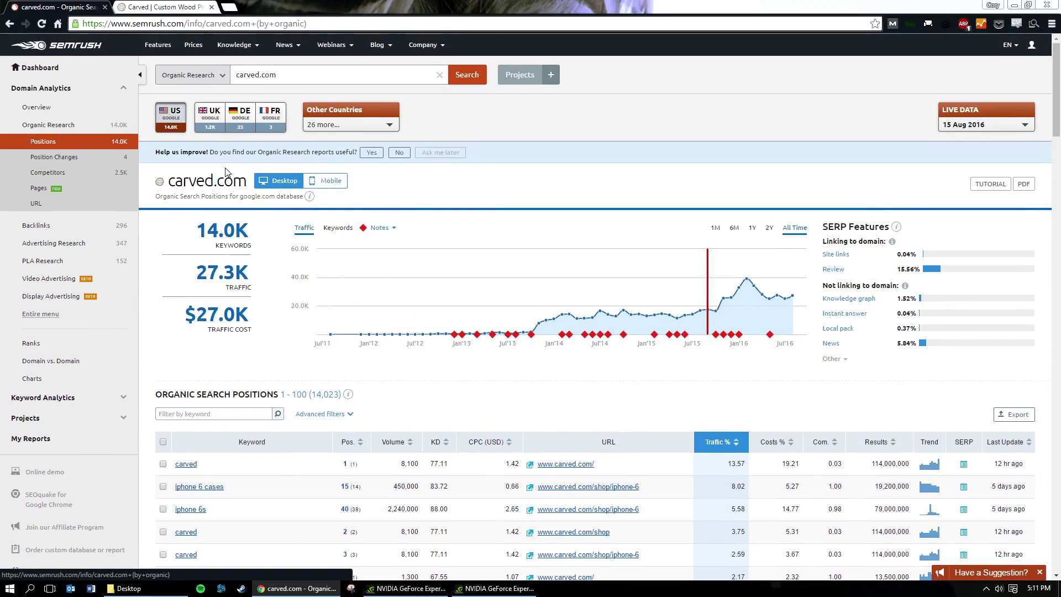
scroll(469, 265, down, 6)
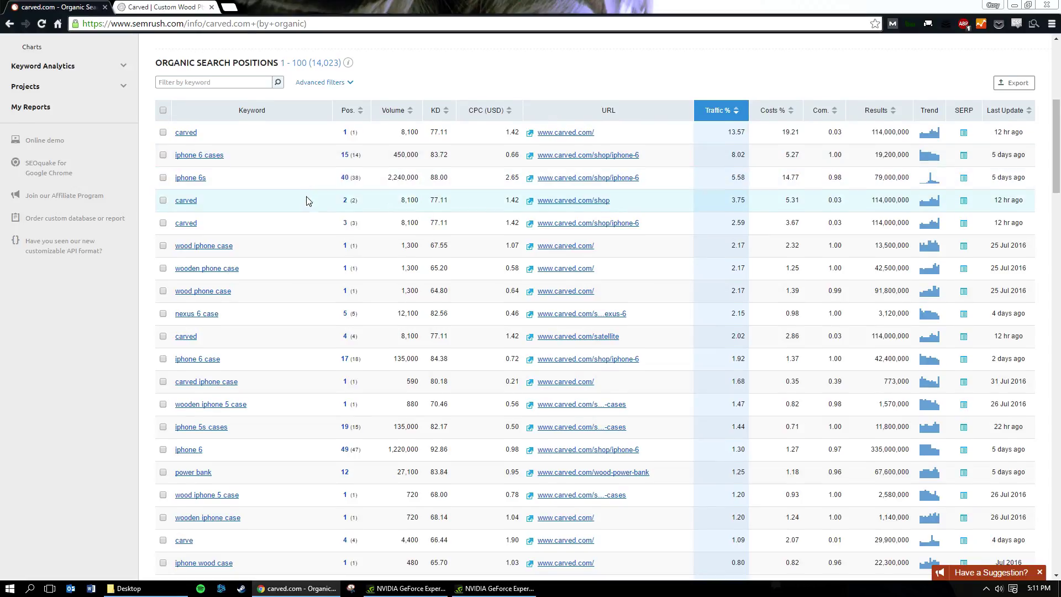
scroll(308, 201, up, 1)
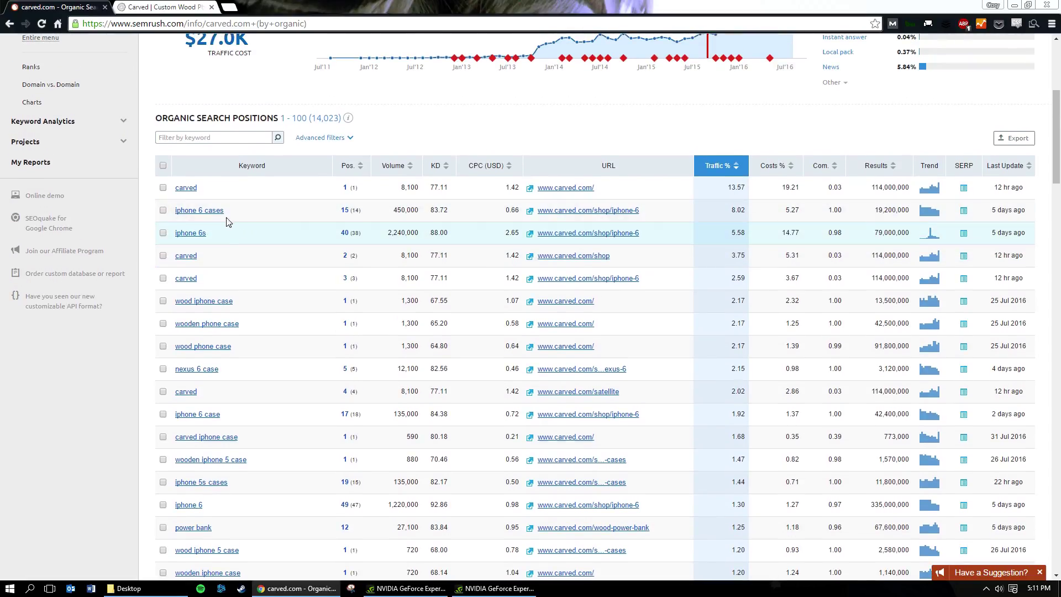
double_click(398, 210)
click(427, 217)
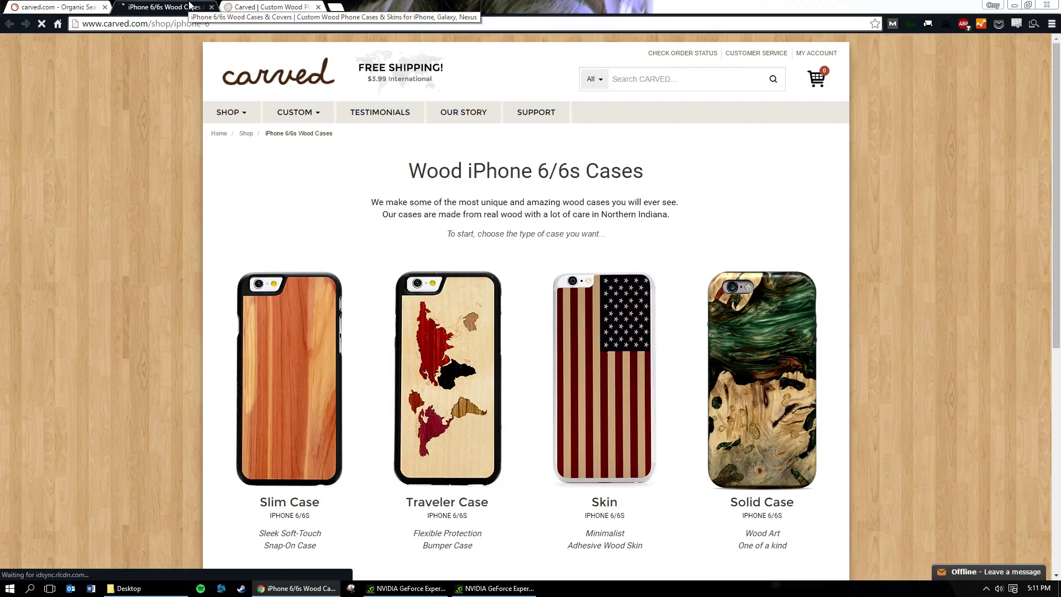
Return to the carved.com - Organic Search tab in SEMrush
click(111, 6)
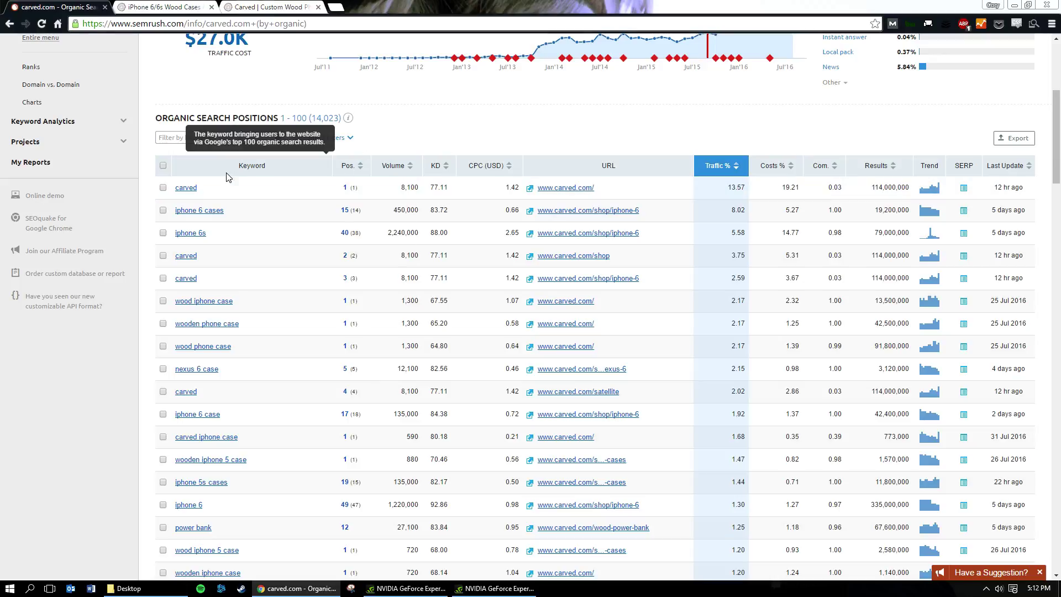
Sort the keywords by Volume descending, putting 'iphone 6s' (2,240,000) first
drag(1058, 108, 1057, 47)
scroll(434, 240, down, 2)
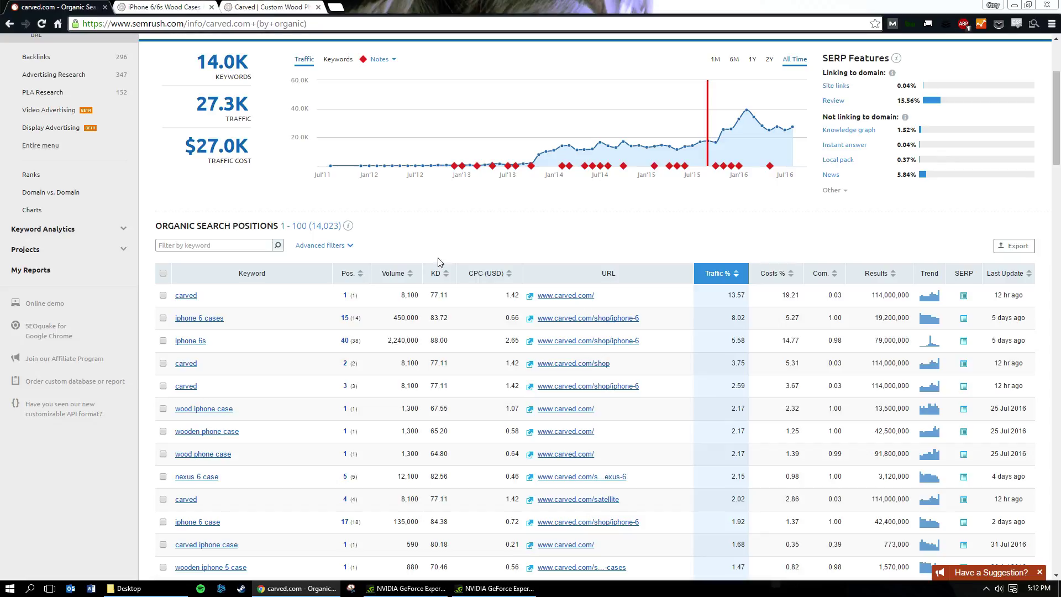
click(410, 278)
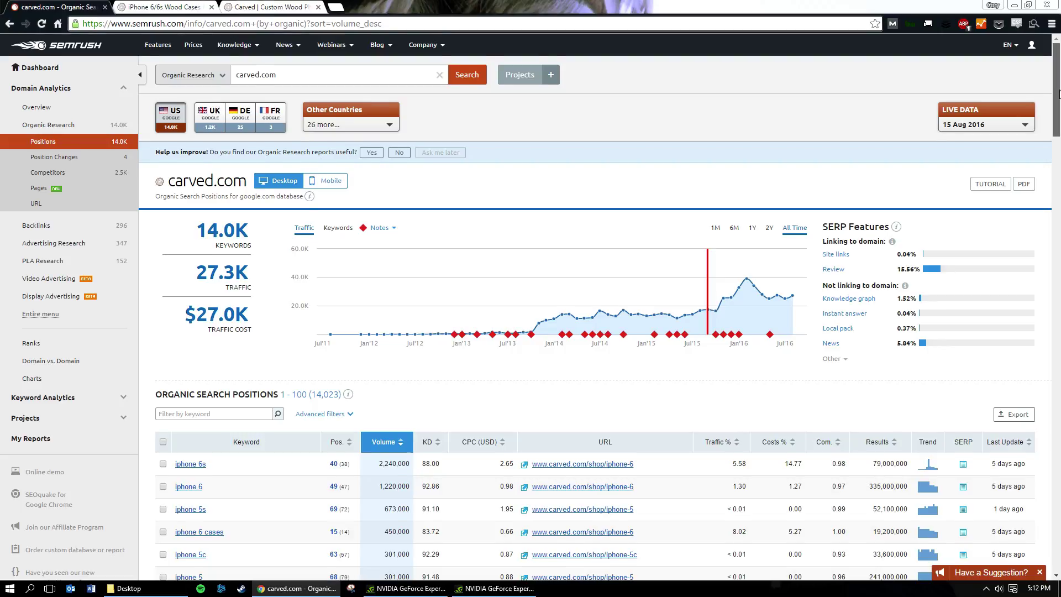
scroll(446, 100, down, 5)
scroll(446, 100, up, 1)
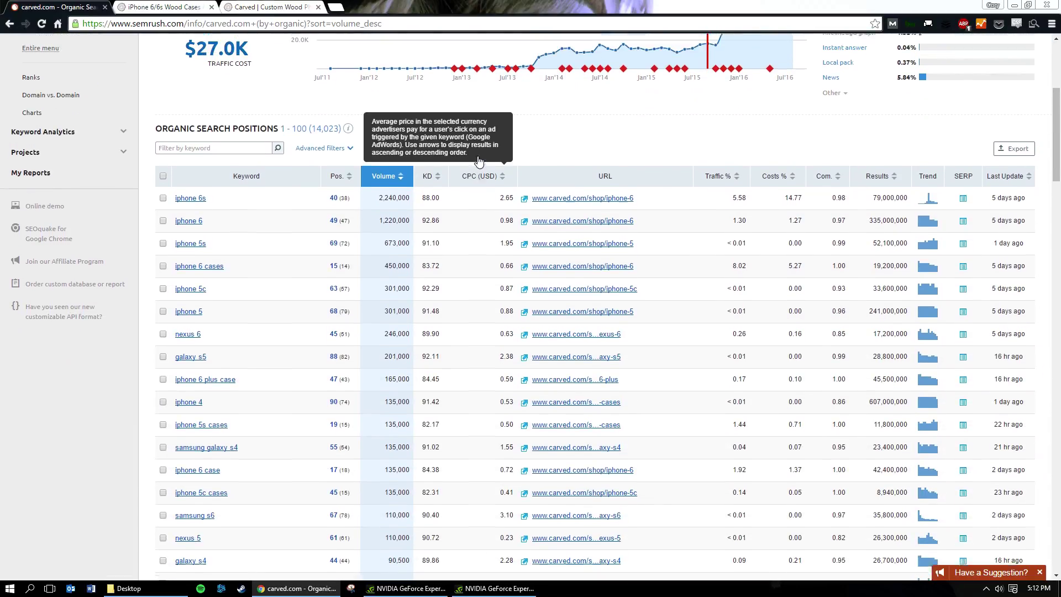
mouse_move(188, 237)
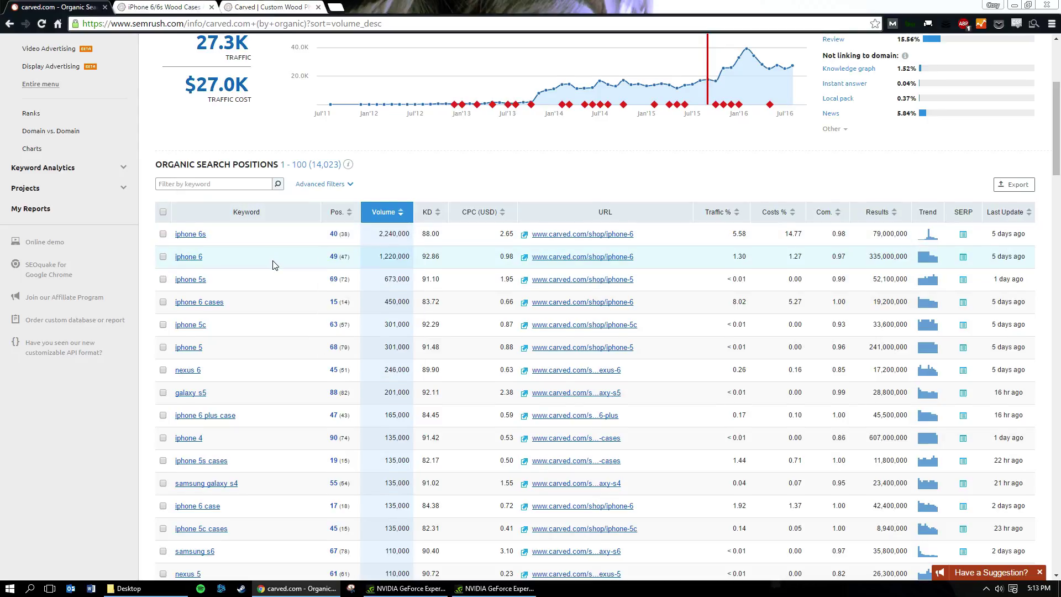
scroll(268, 260, up, 1)
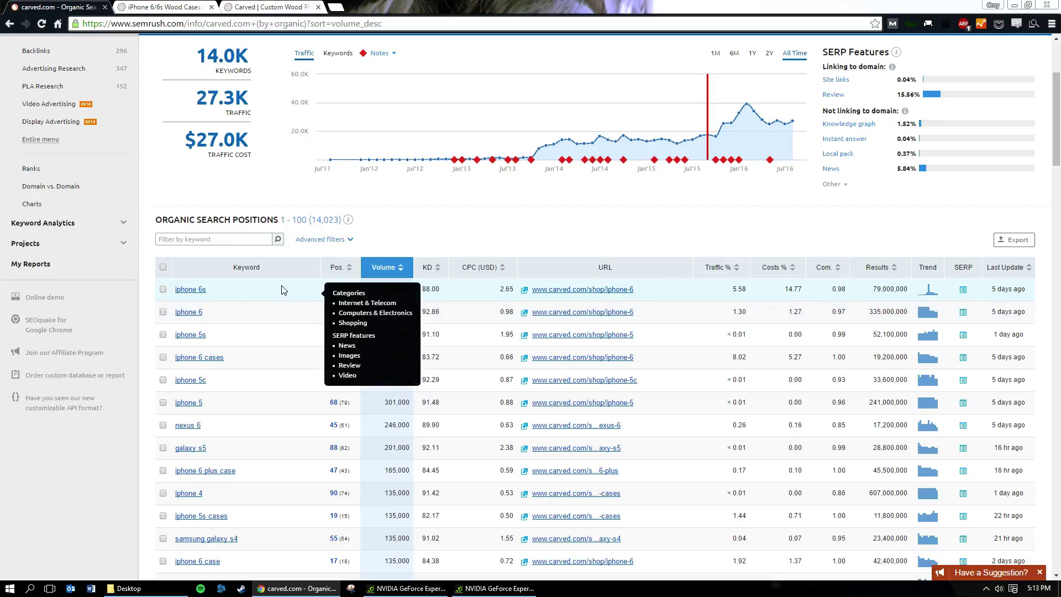
scroll(279, 290, down, 1)
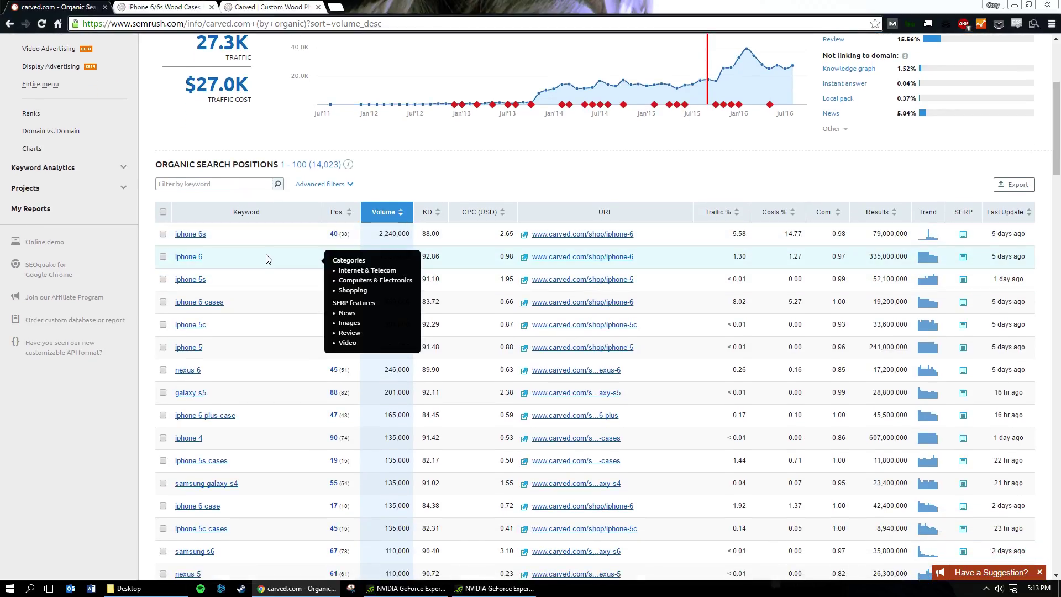
scroll(266, 258, down, 1)
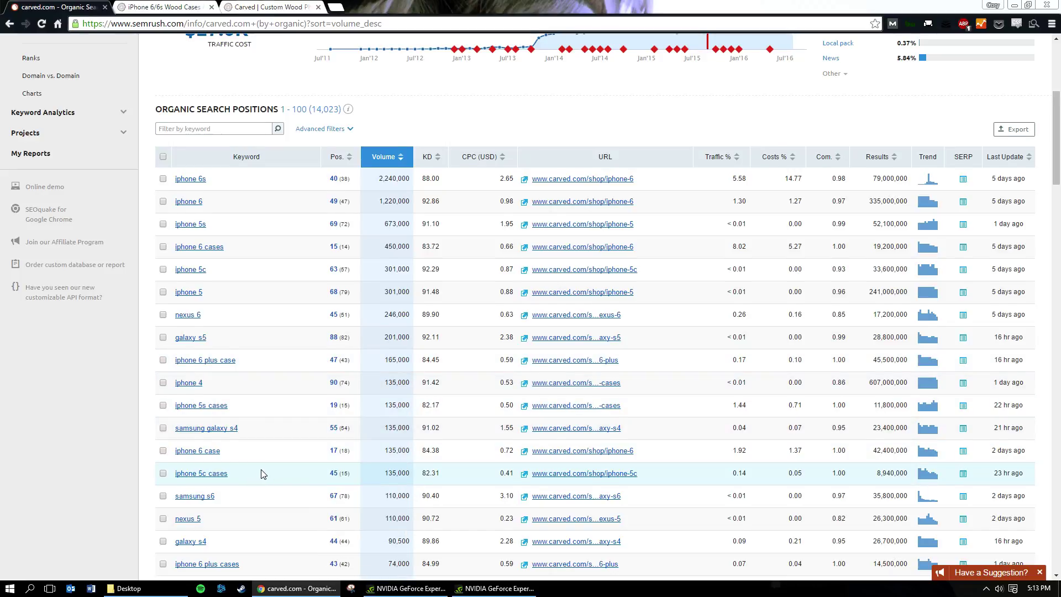
scroll(415, 265, up, 3)
scroll(408, 227, down, 1)
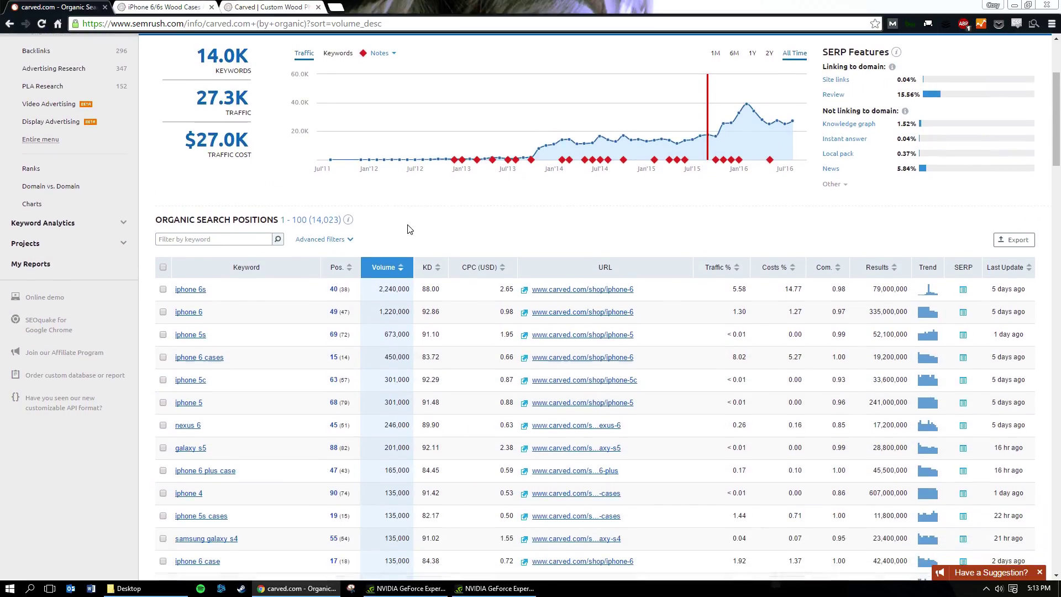
Apply an advanced filter including keywords containing 'case', leaving about 6,493 results
click(349, 239)
scroll(365, 177, down, 2)
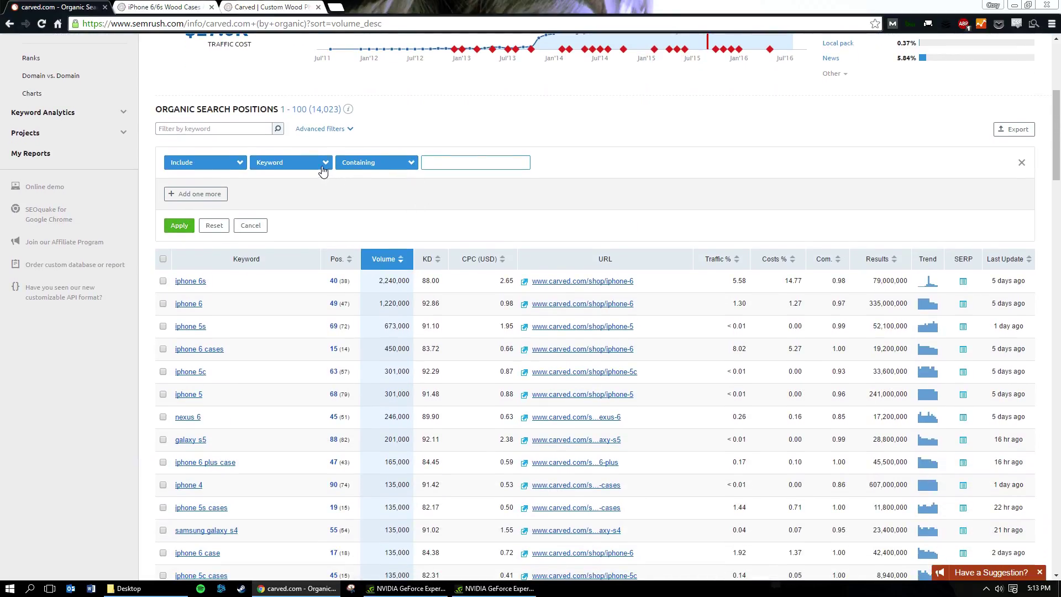
click(464, 163)
click(180, 226)
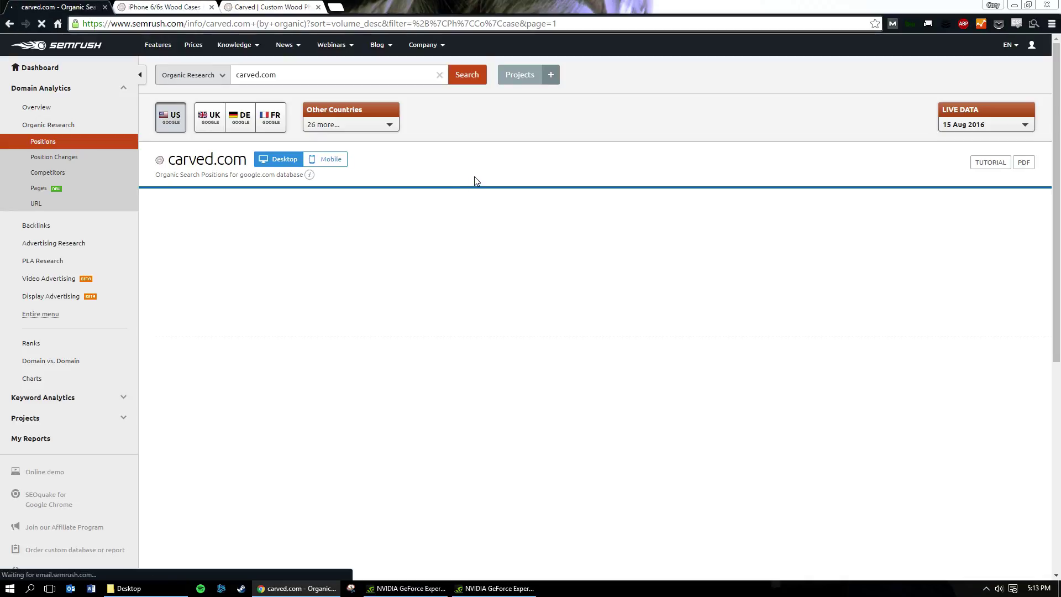
scroll(487, 176, down, 3)
scroll(500, 170, down, 3)
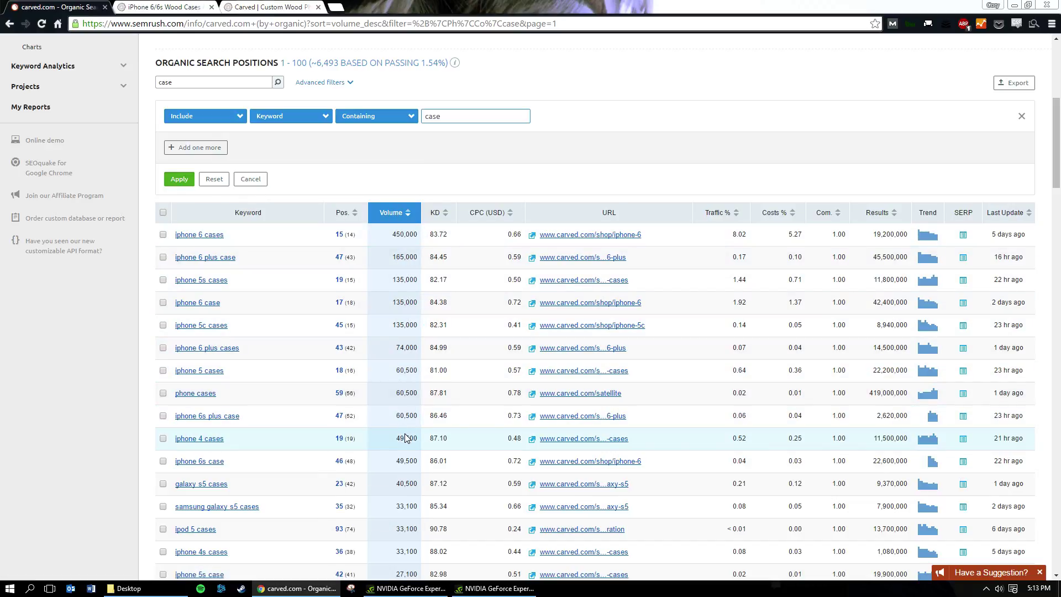
Open the 'ipod 5 cases' ranking page, iPod Touch 5th Gen Wood Cases, in a new tab
scroll(403, 436, down, 2)
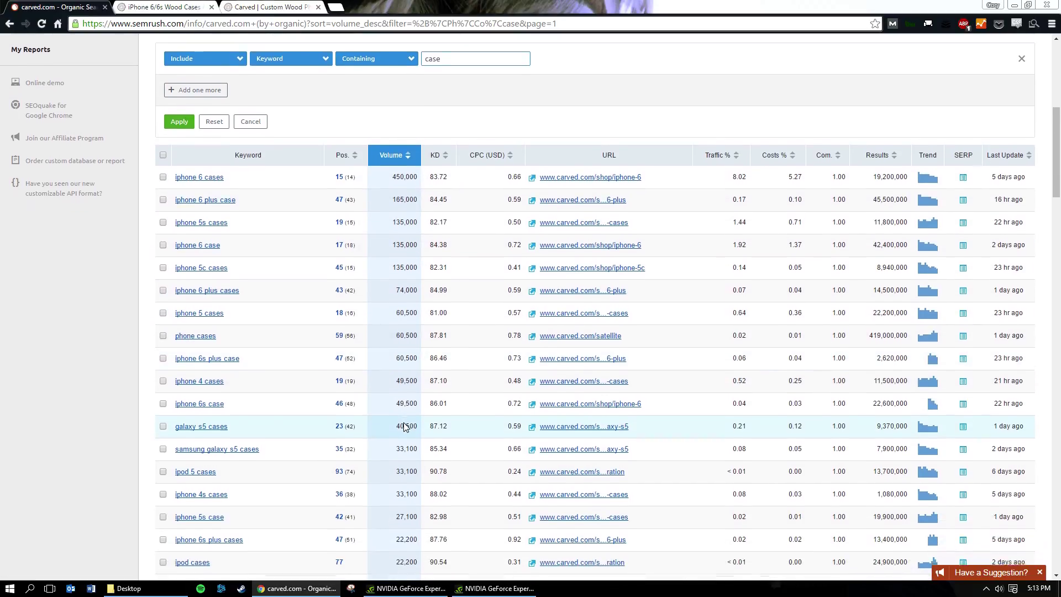
scroll(426, 340, down, 1)
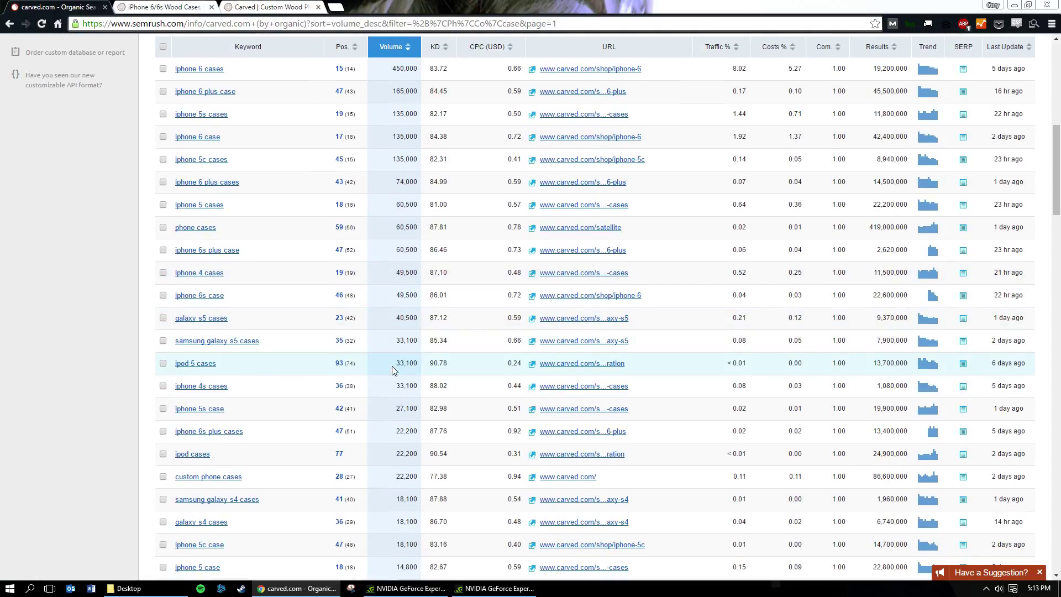
click(531, 363)
key(ctrl+shift+Tab)
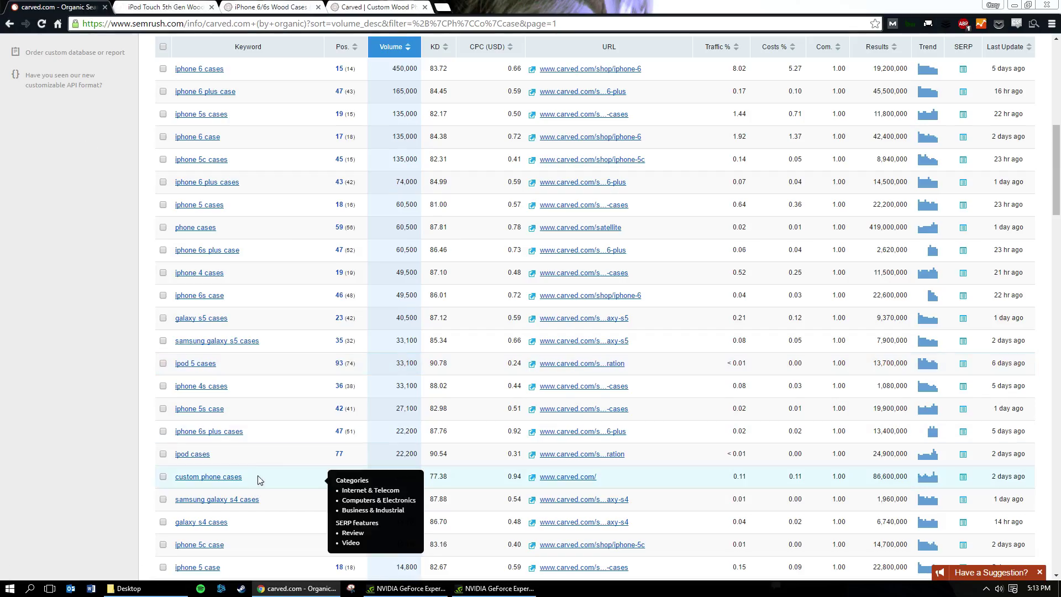
click(197, 364)
key(ctrl+Tab)
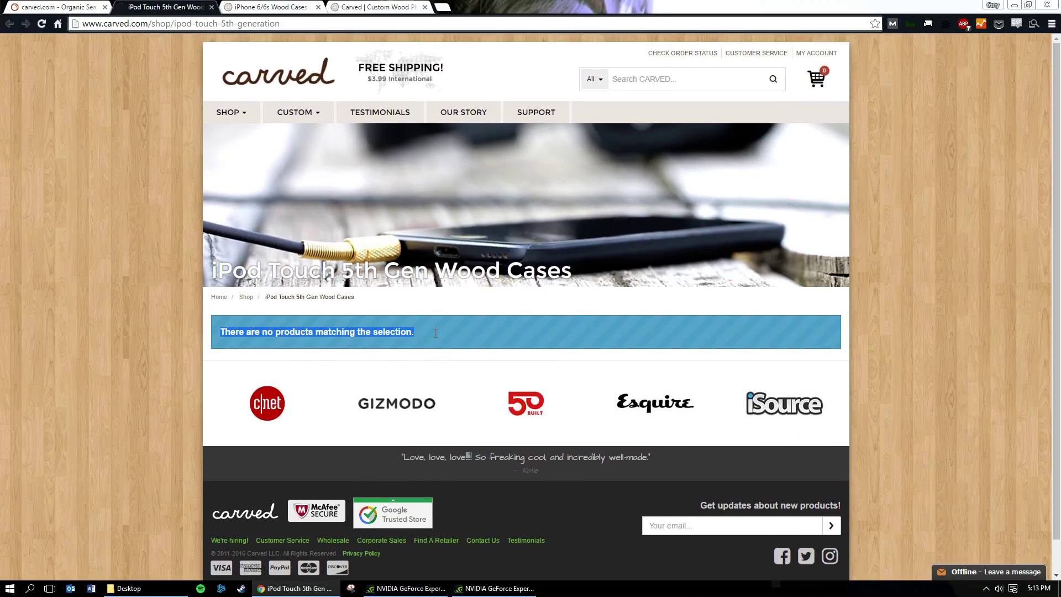
Close the empty iPod Touch 5th Gen Wood Cases tab
click(210, 7)
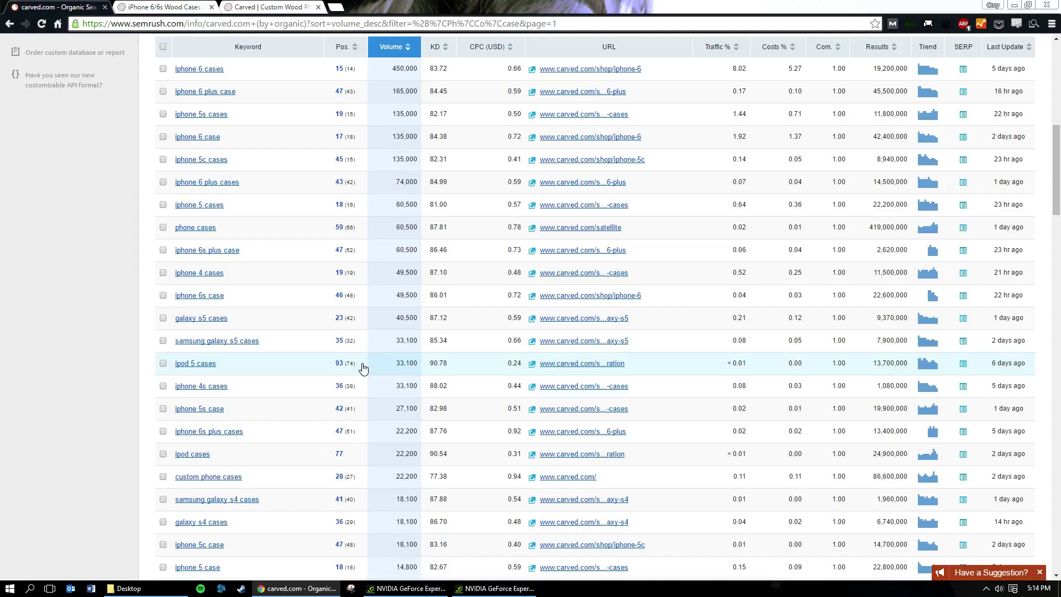
Add a second filter condition: Pos. Less than 50
drag(1057, 207, 1058, 141)
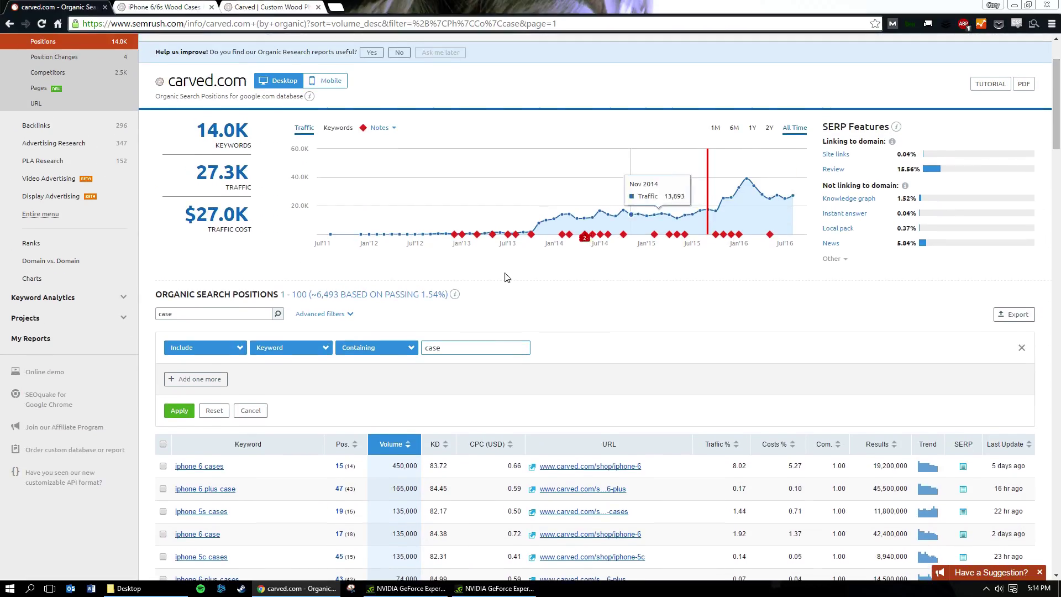
scroll(420, 293, down, 2)
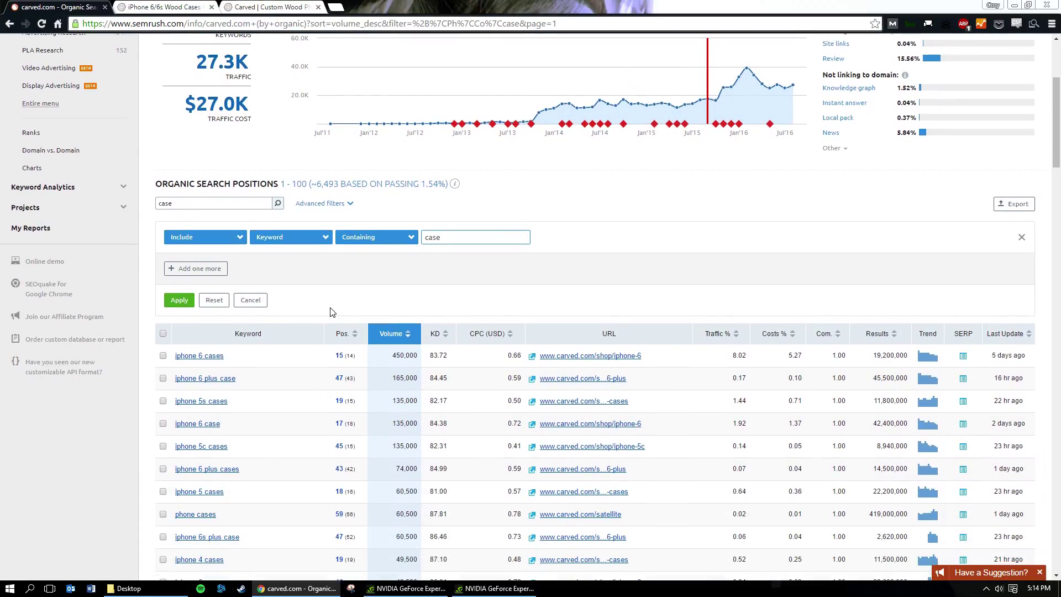
click(218, 269)
click(300, 269)
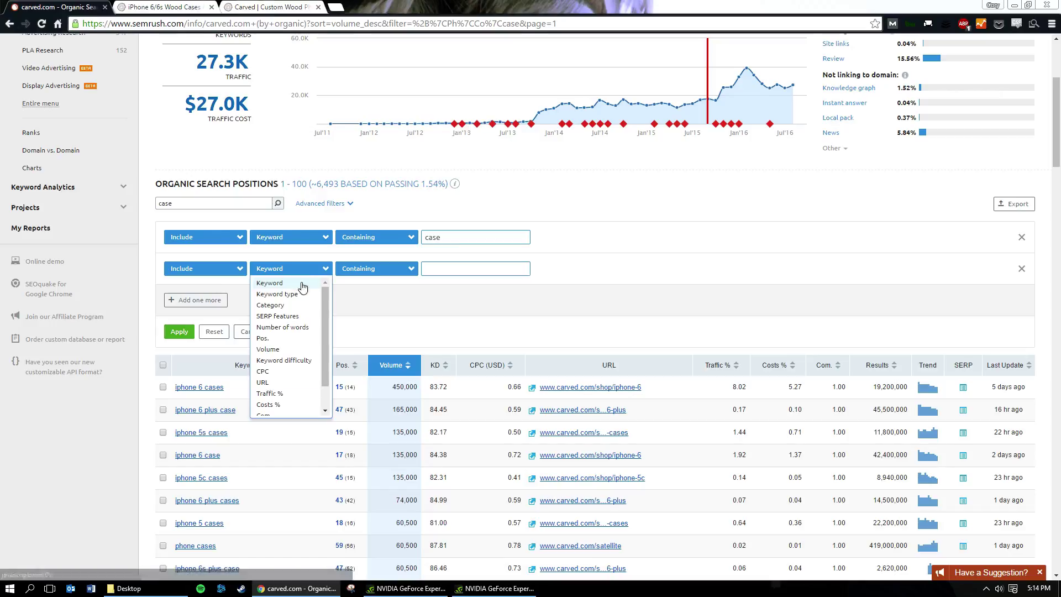
click(269, 338)
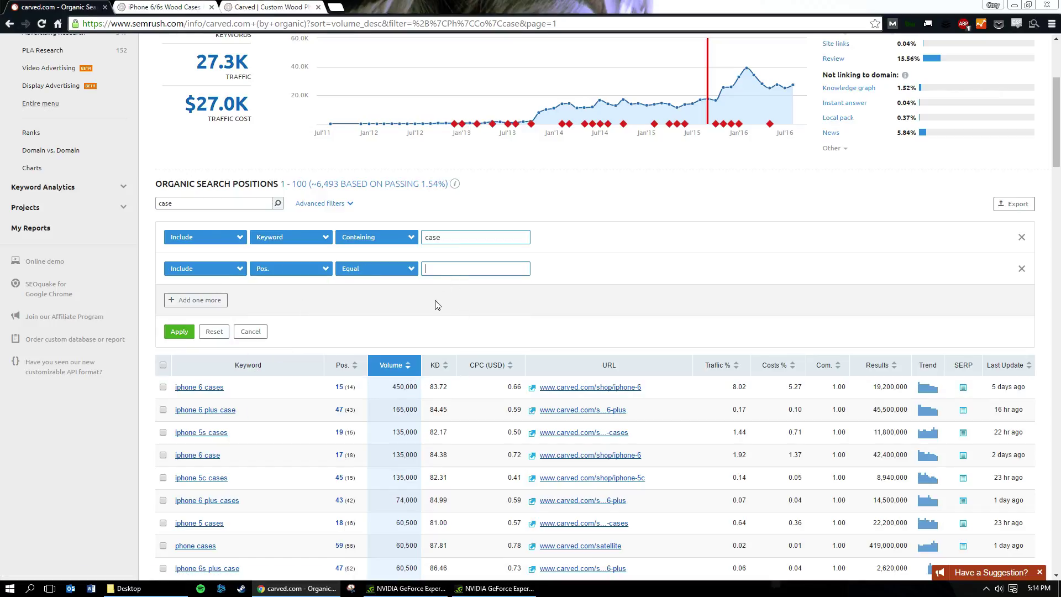
click(402, 269)
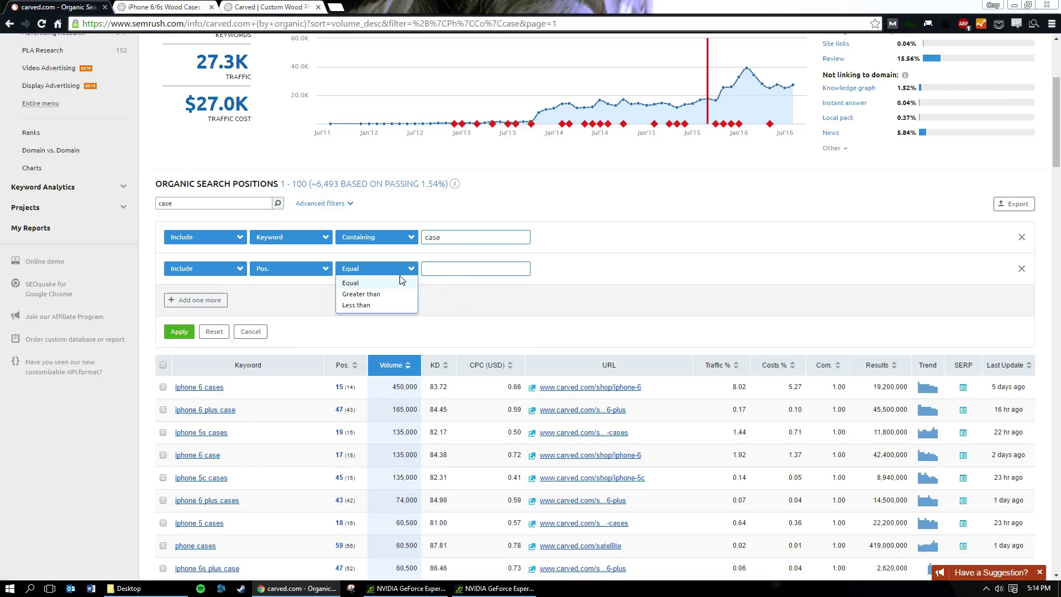
click(381, 306)
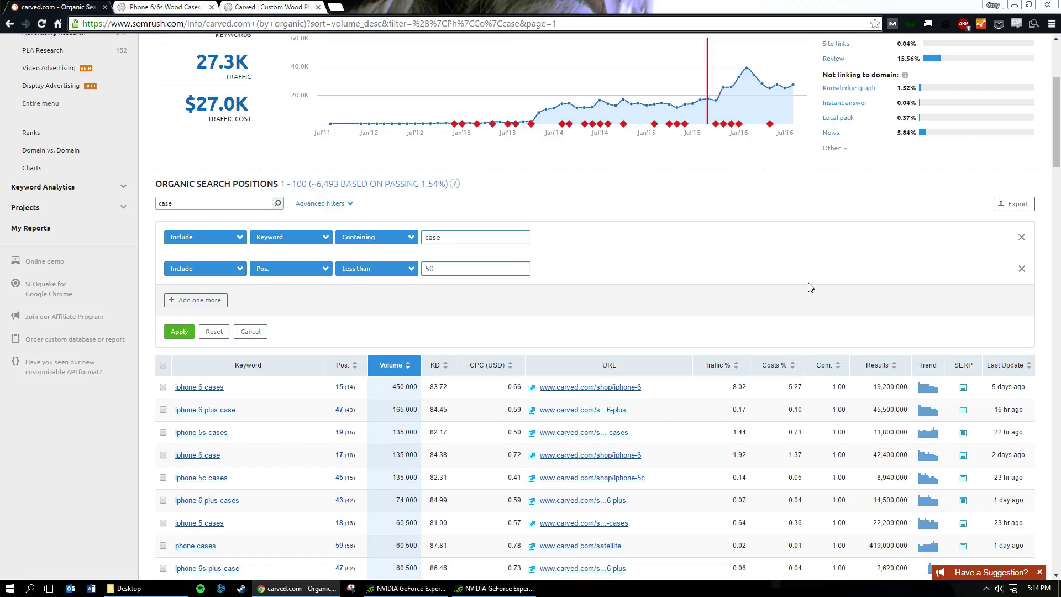
Add a third filter condition: Pos. Greater than 5
click(212, 302)
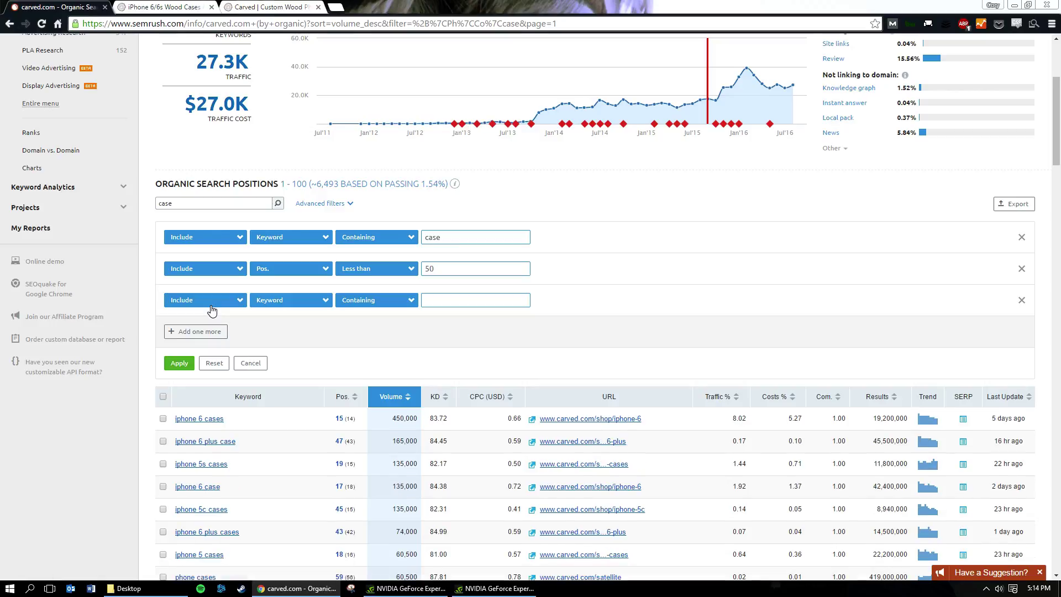
click(290, 305)
click(278, 372)
click(409, 301)
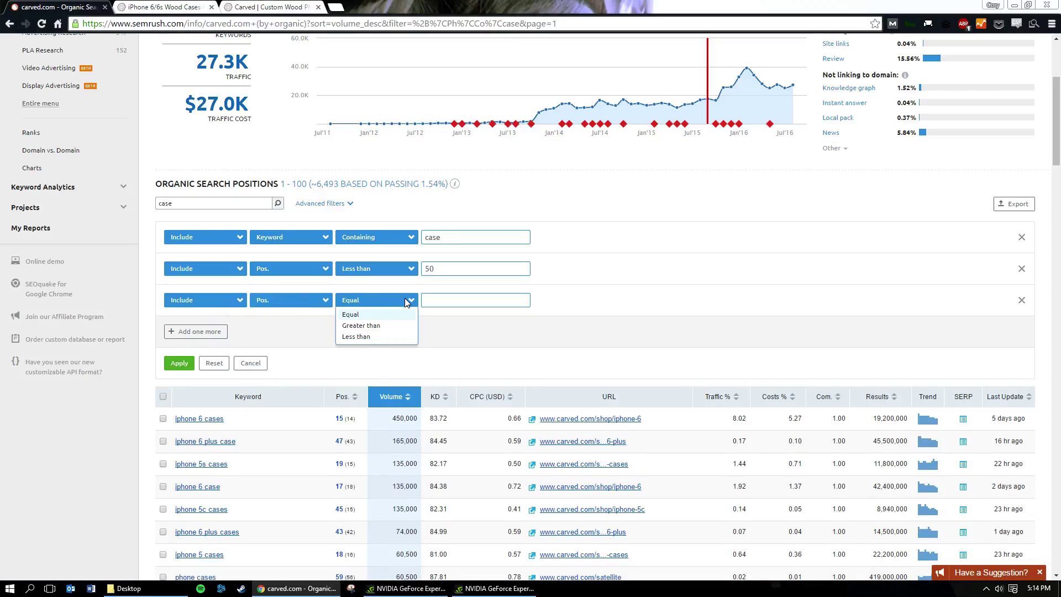
click(385, 327)
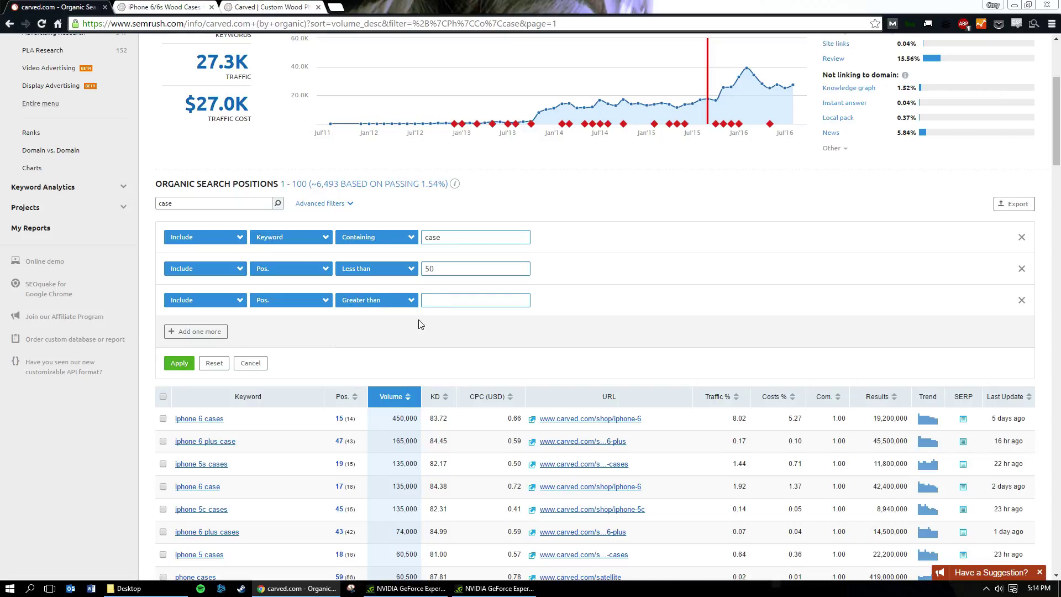
click(432, 307)
text(5)
Apply the 'case' keyword and positions 5–50 filters and scroll through the filtered results
click(186, 366)
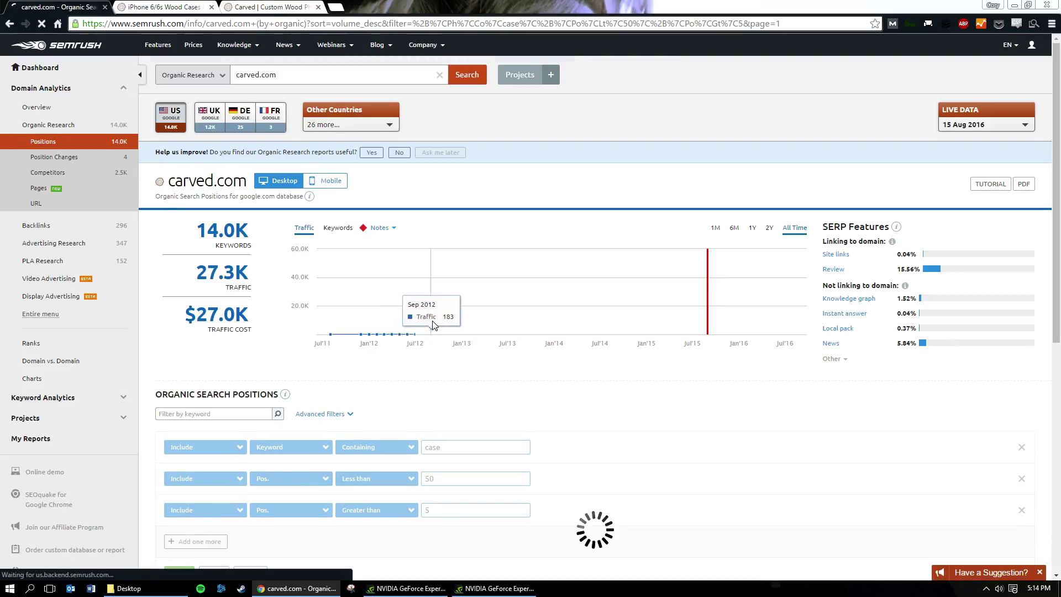
scroll(563, 331, down, 9)
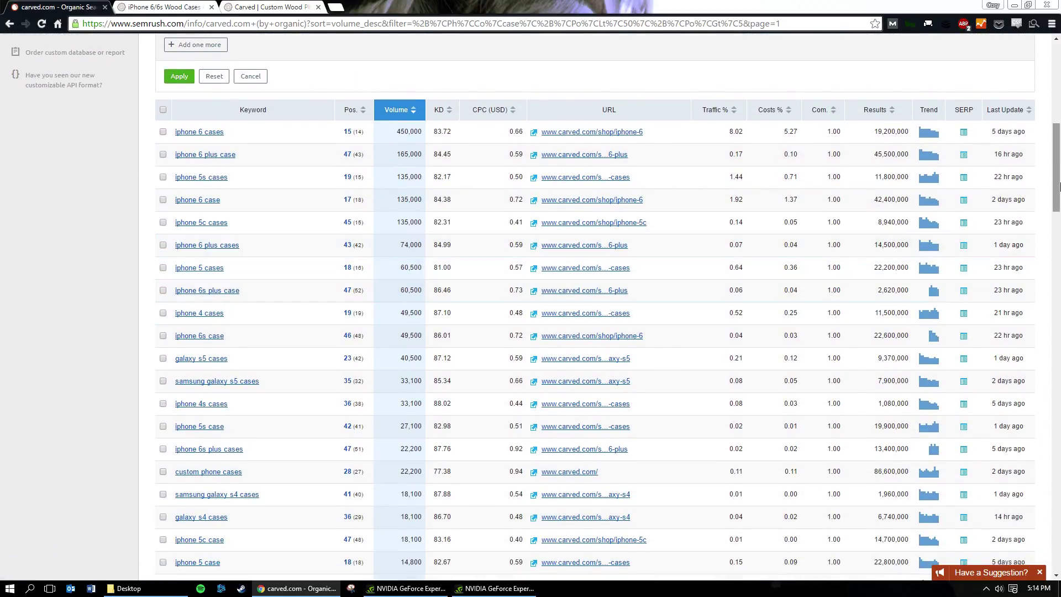
scroll(1058, 189, down, 1)
scroll(793, 225, up, 2)
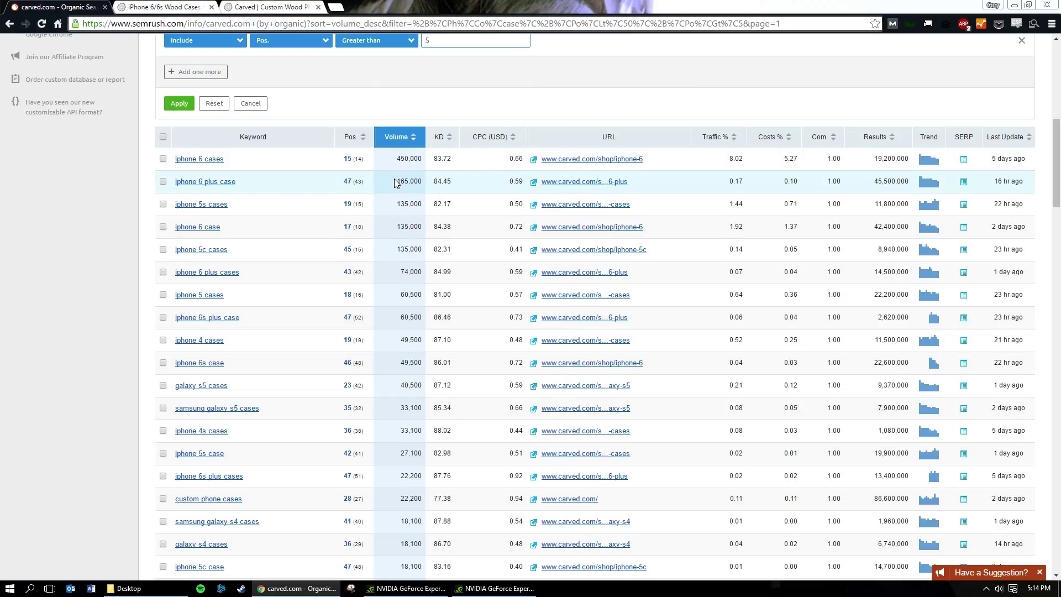
Highlight the 165,000 search volume figure in the filtered table to examine it
drag(397, 183, 426, 182)
click(415, 182)
click(747, 188)
drag(396, 183, 422, 181)
click(423, 182)
Examine the 135,000 volume and 1.44 traffic share of 'iphone 5s cases'
mouse_move(265, 230)
mouse_move(256, 211)
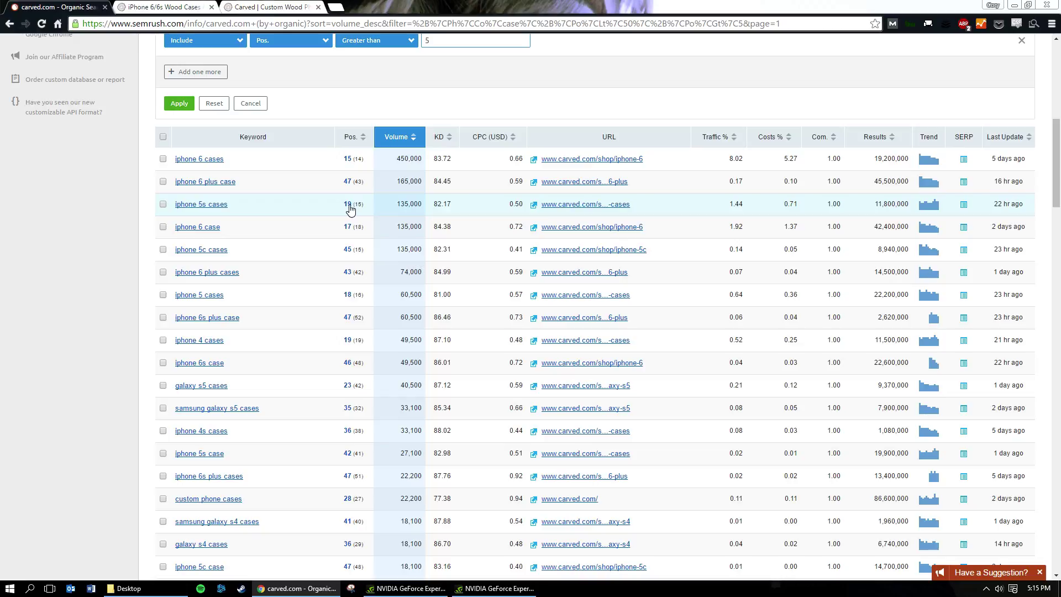
drag(397, 204, 419, 206)
click(412, 208)
double_click(738, 205)
click(748, 212)
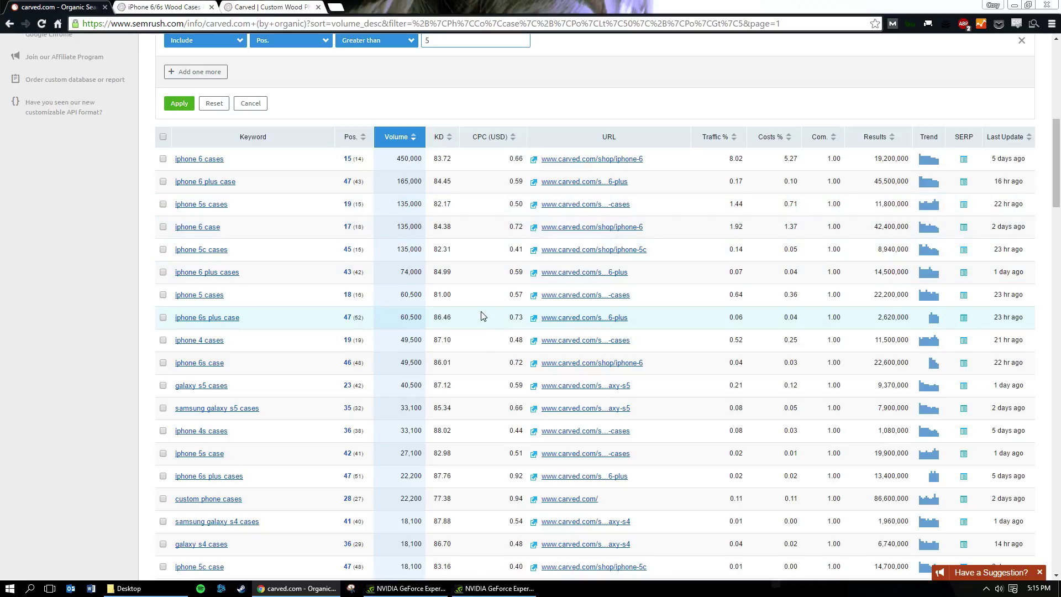
scroll(481, 316, up, 1)
scroll(481, 316, up, 5)
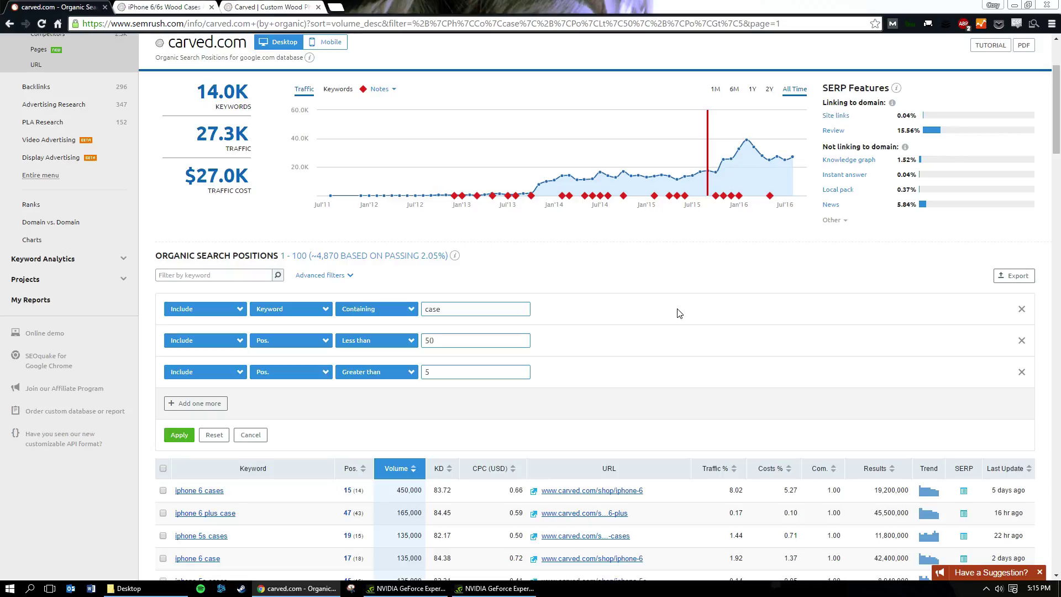
scroll(610, 310, down, 6)
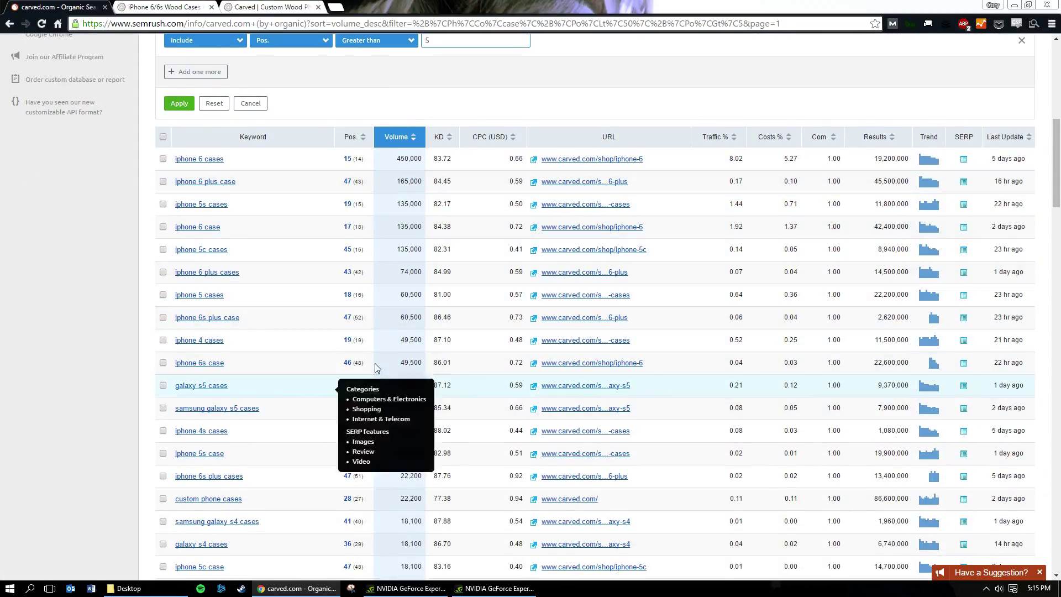
scroll(420, 313, up, 1)
scroll(419, 313, down, 1)
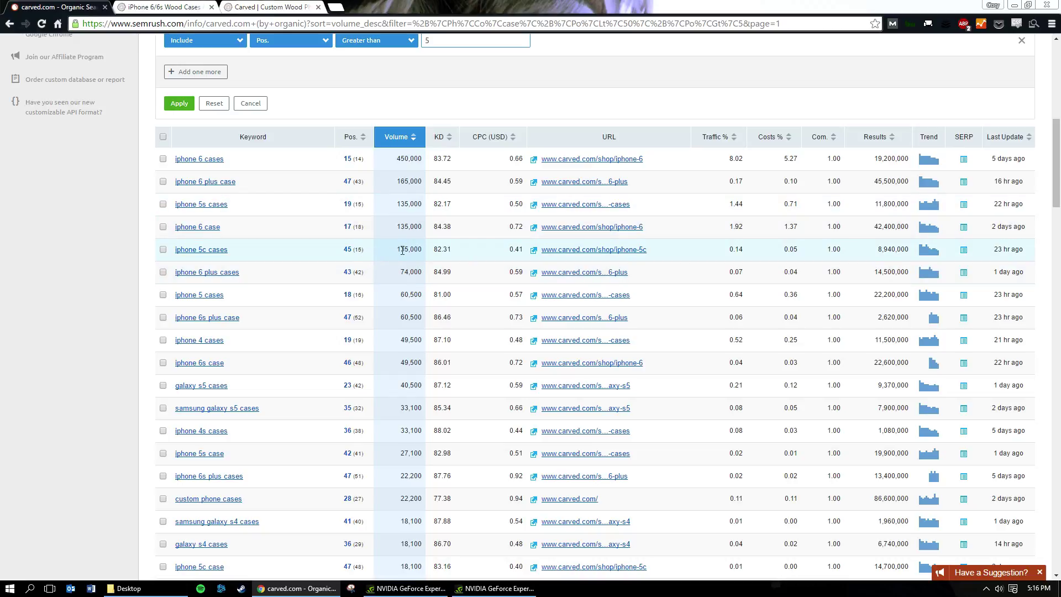
drag(411, 249, 423, 250)
click(410, 257)
drag(1055, 202, 1055, 138)
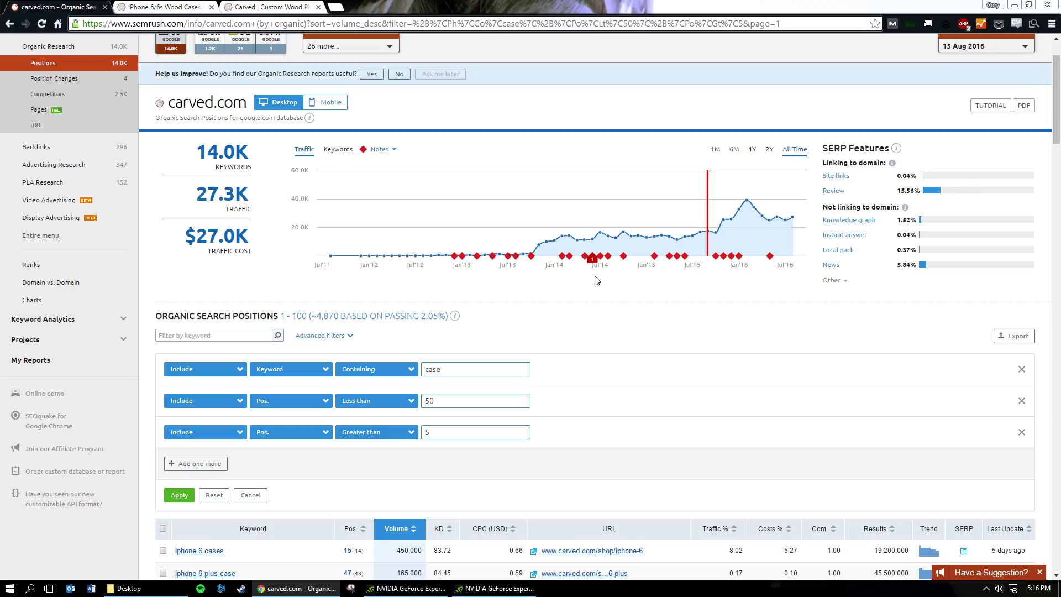
scroll(608, 271, up, 3)
scroll(658, 320, down, 5)
scroll(671, 362, down, 4)
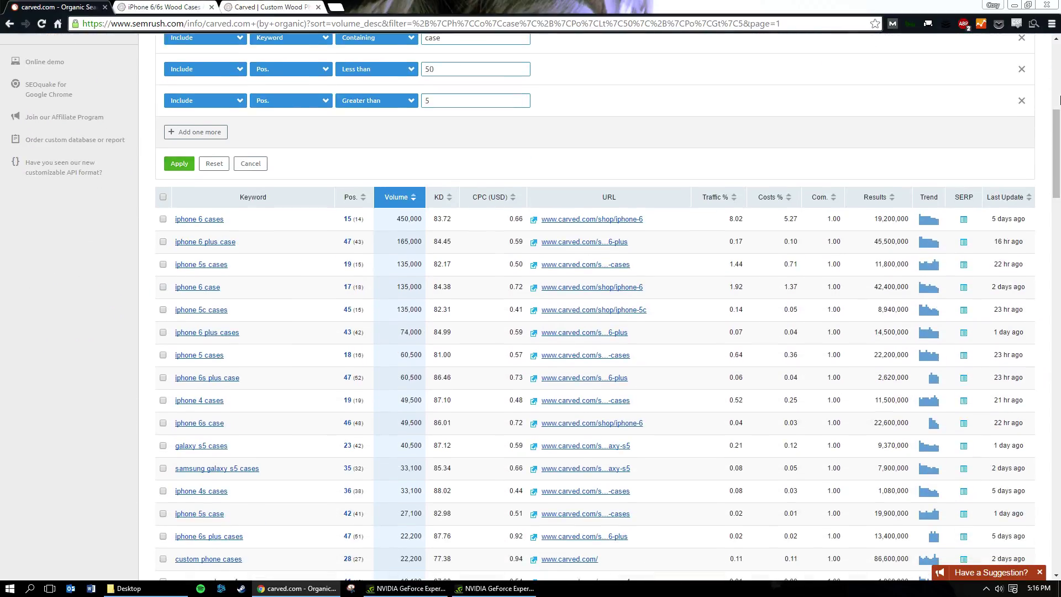
scroll(633, 220, up, 4)
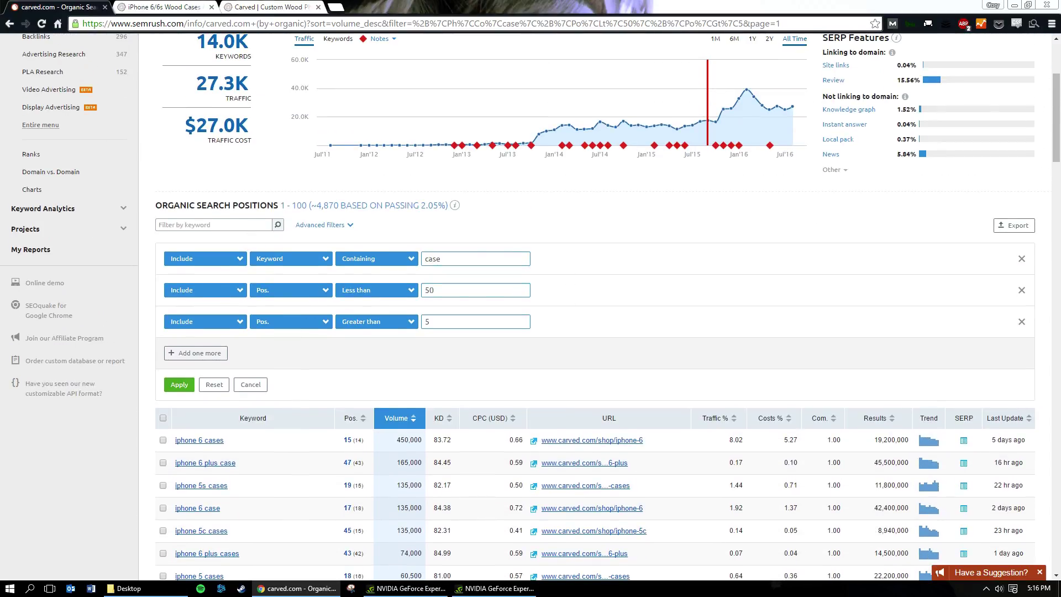
key(alt+F9)
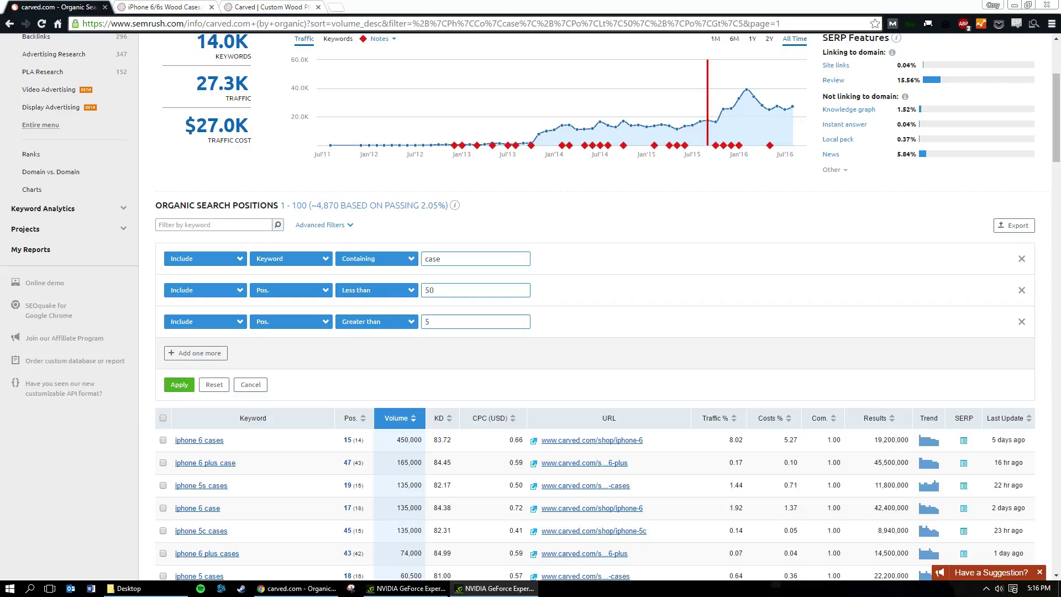